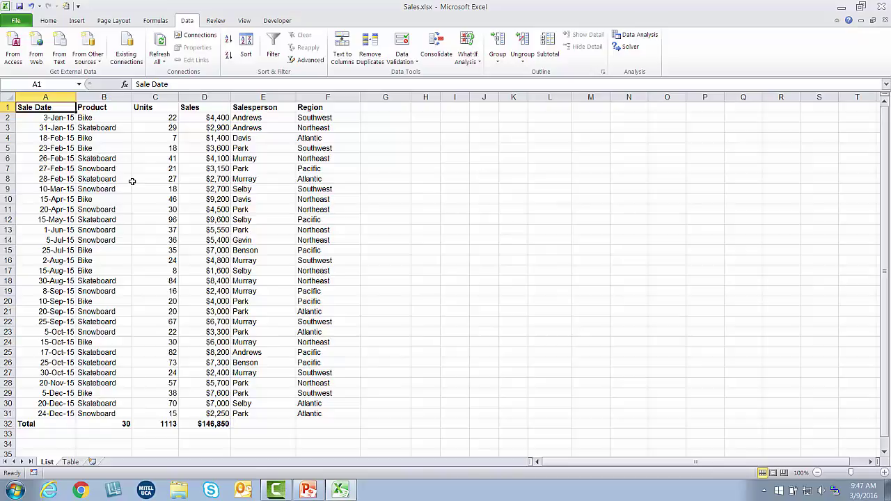
# Select the column headings row and then the first two data records to review them.
pyautogui.moveTo(67, 105); pyautogui.dragTo(296, 106)
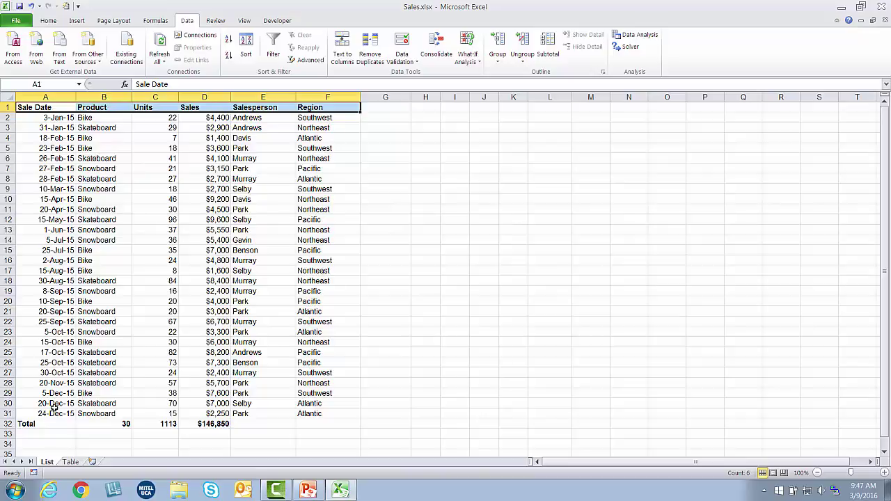
pyautogui.click(185, 159)
pyautogui.moveTo(65, 118); pyautogui.dragTo(305, 118)
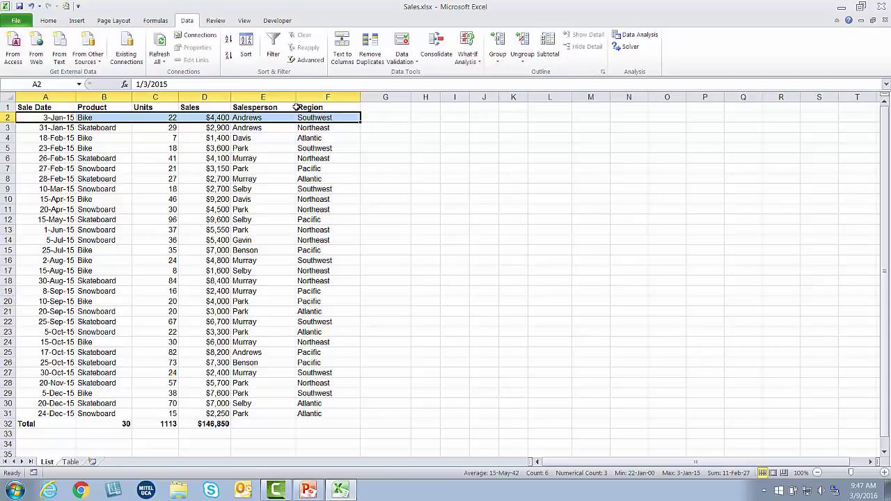
pyautogui.moveTo(63, 128); pyautogui.dragTo(305, 128)
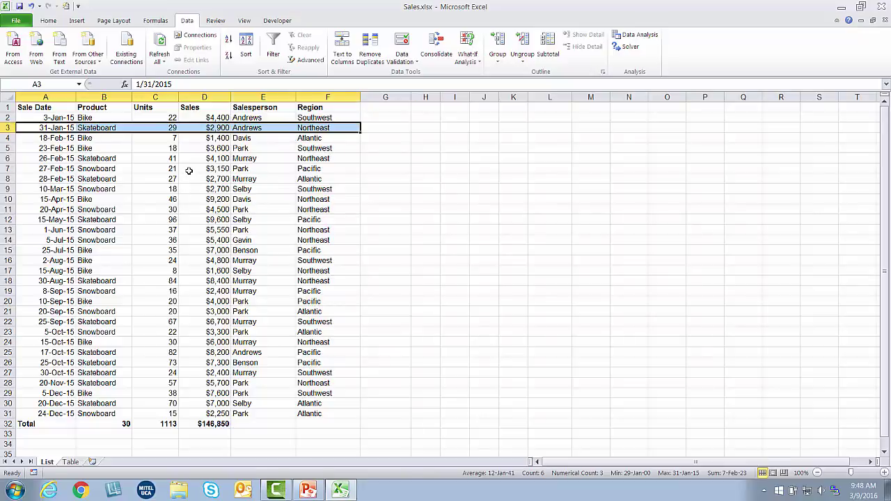
pyautogui.click(188, 170)
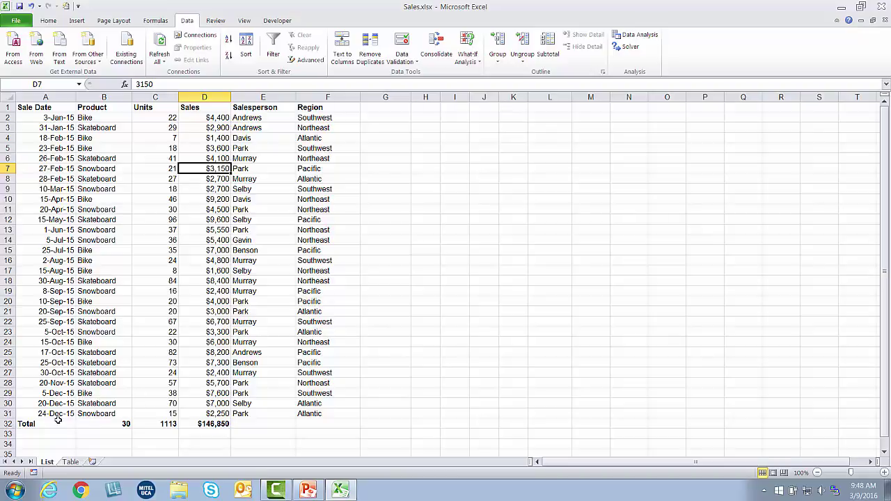
# Inspect the Total row's count, Units and Sales formulas, then return to the Sale Date heading.
pyautogui.click(96, 426)
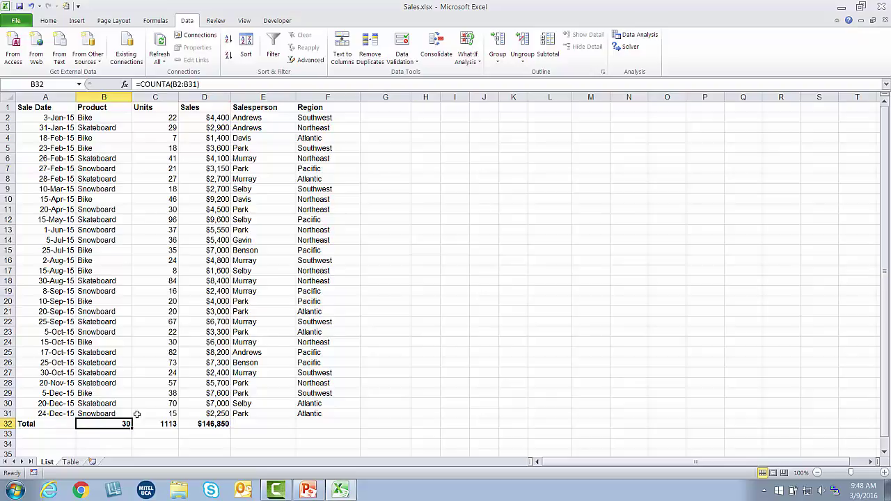
pyautogui.click(157, 426)
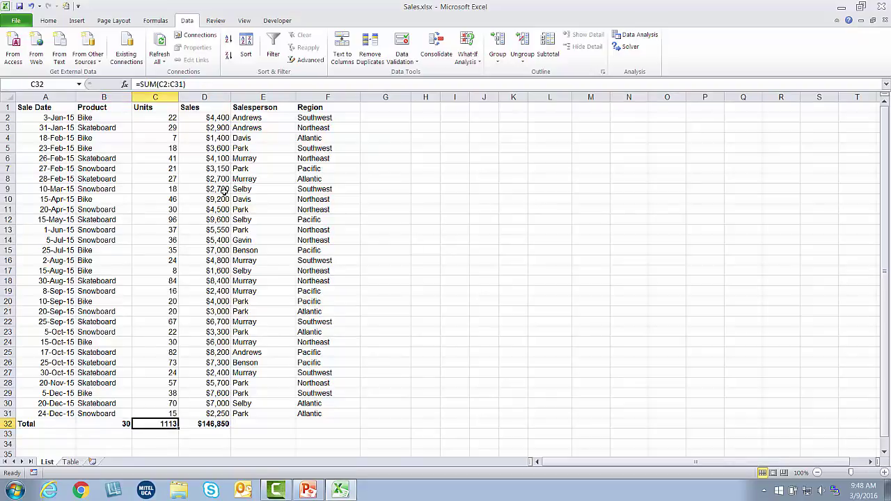
pyautogui.click(201, 422)
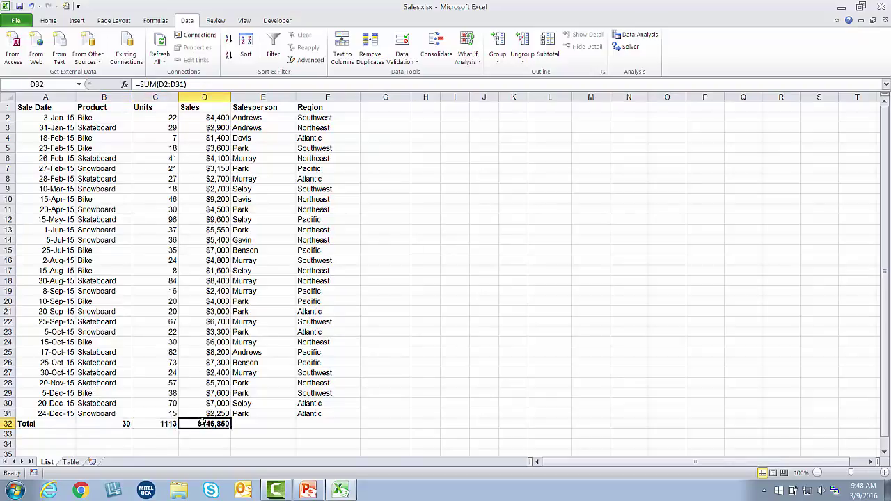
pyautogui.click(58, 109)
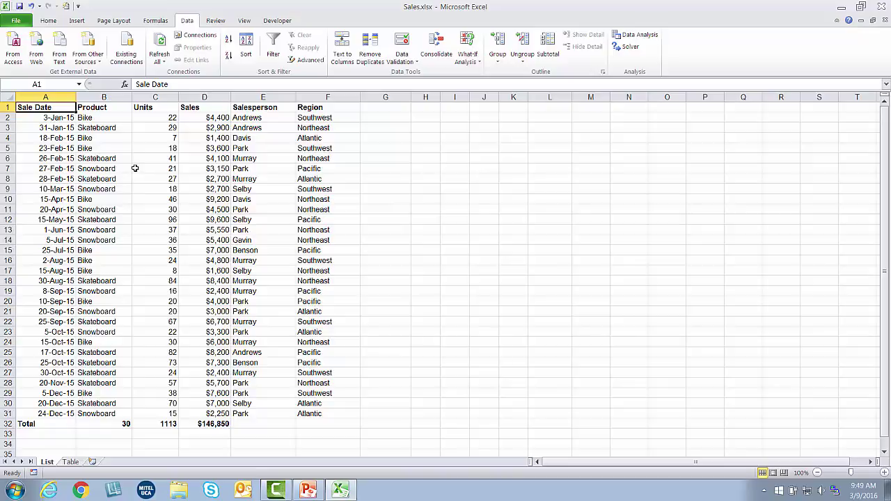
# Sort the list by Sales largest first, then undo the sort that moved Total upward.
pyautogui.click(203, 137)
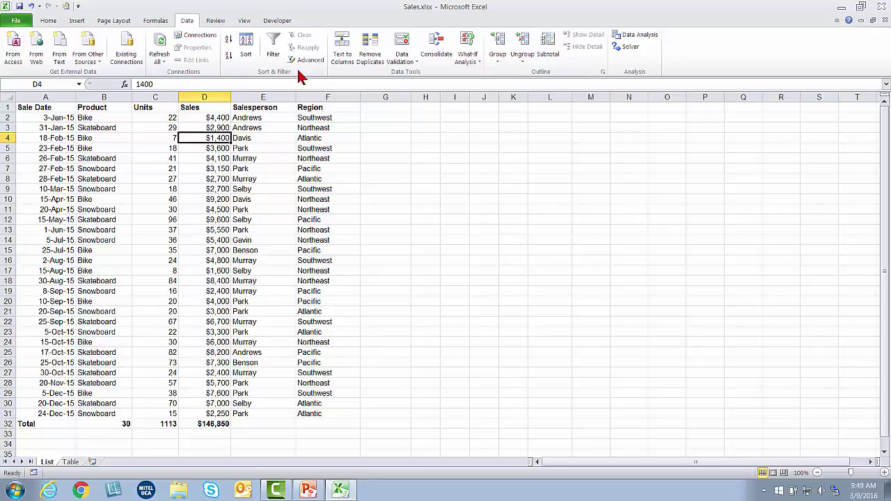
pyautogui.click(232, 60)
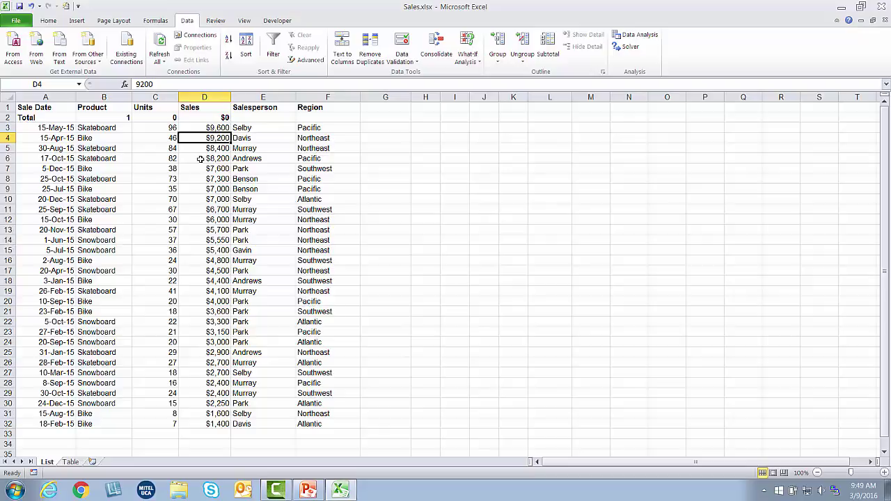
pyautogui.click(30, 5)
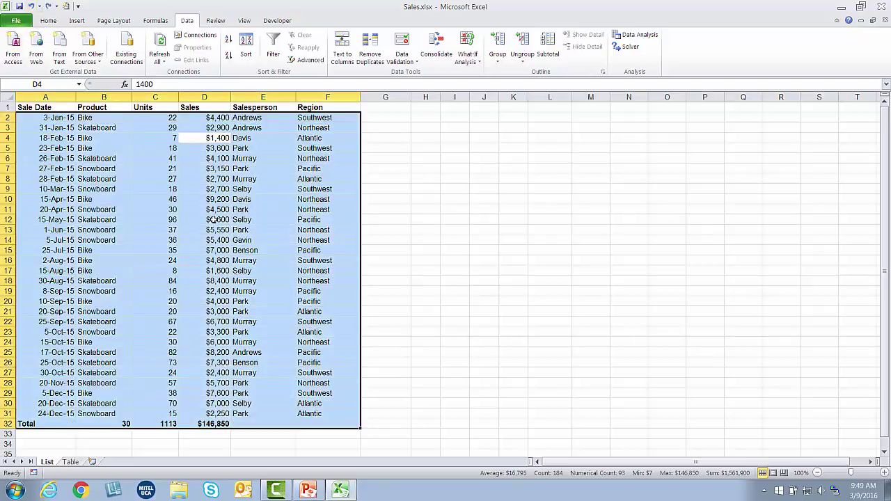
# Select the Total row 32 and bring up its row context menu.
pyautogui.click(112, 270)
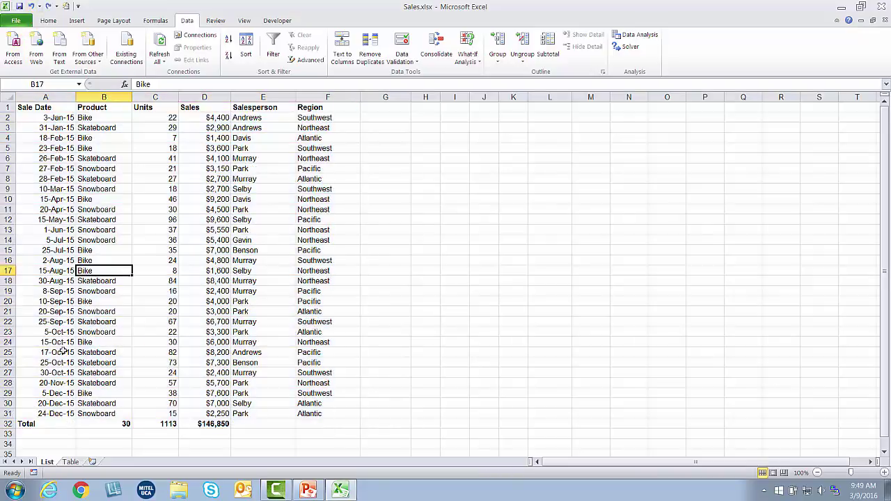
pyautogui.click(7, 423)
pyautogui.rightClick(7, 423)
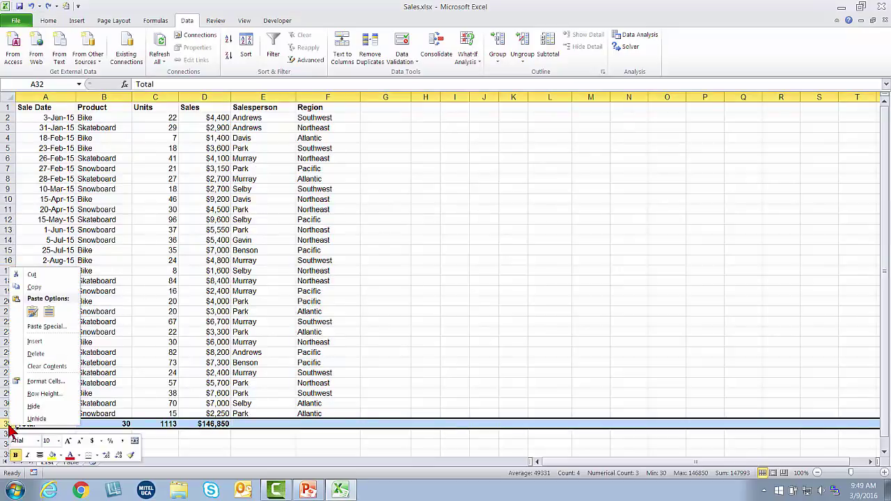
# Insert a blank row above the Total row, then sort sales largest first.
pyautogui.click(33, 341)
pyautogui.click(49, 332)
pyautogui.click(217, 168)
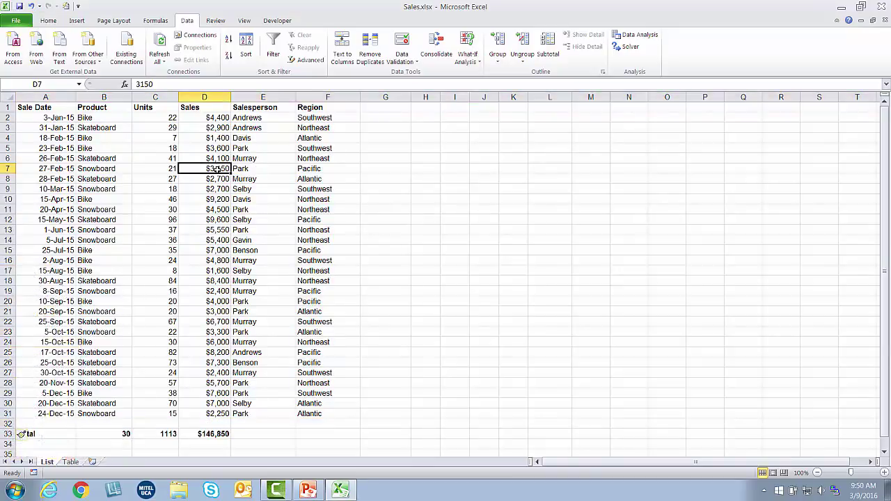
pyautogui.click(228, 52)
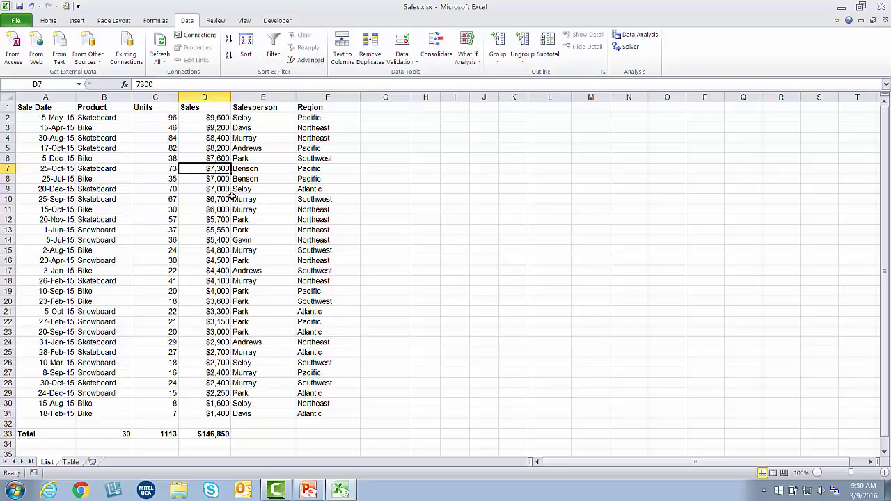
# Re-sort the records by sales smallest to largest and turn on AutoFilter.
pyautogui.click(111, 141)
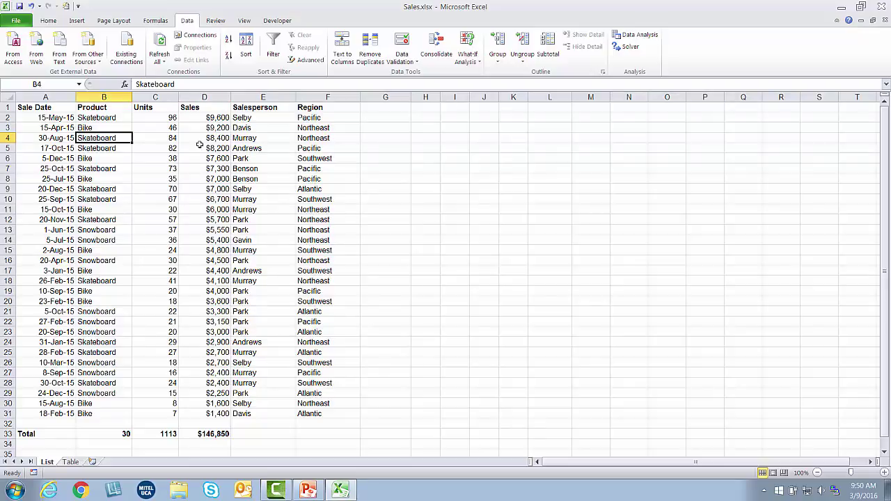
pyautogui.click(199, 118)
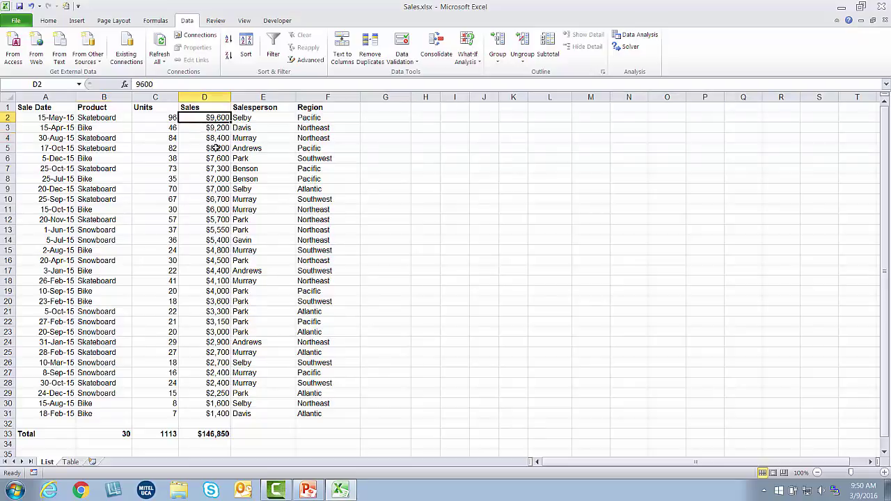
pyautogui.click(229, 41)
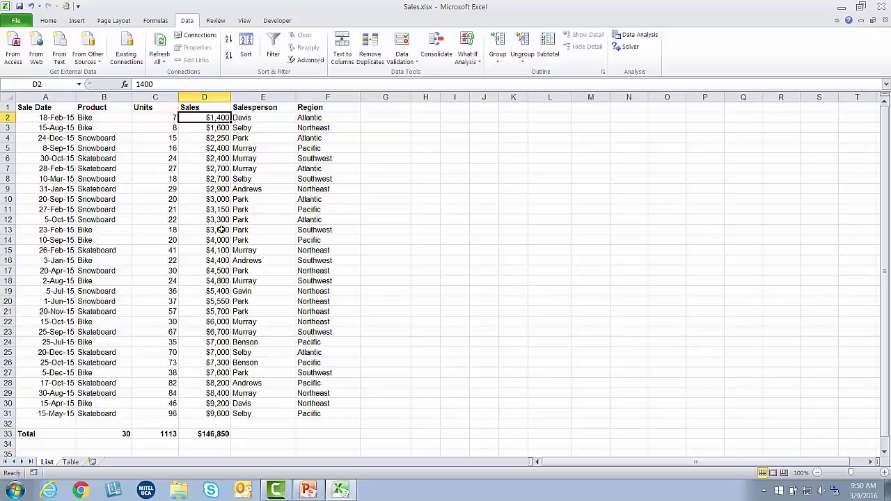
pyautogui.click(108, 179)
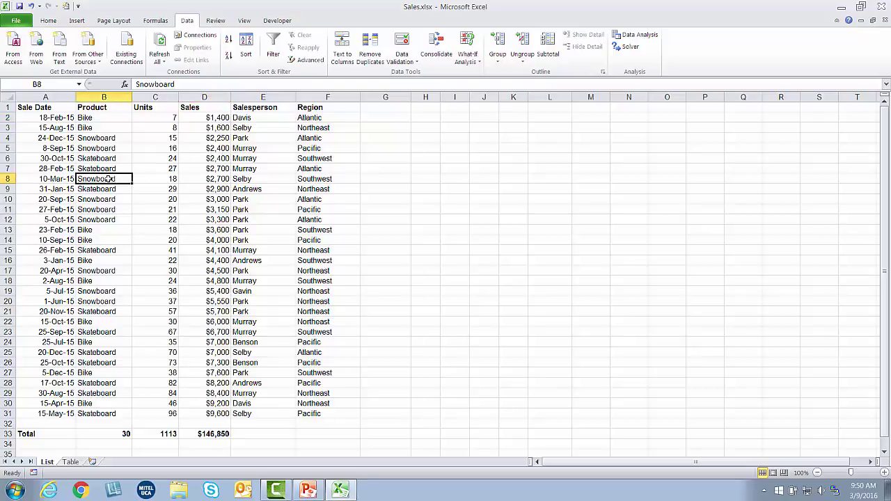
pyautogui.click(273, 49)
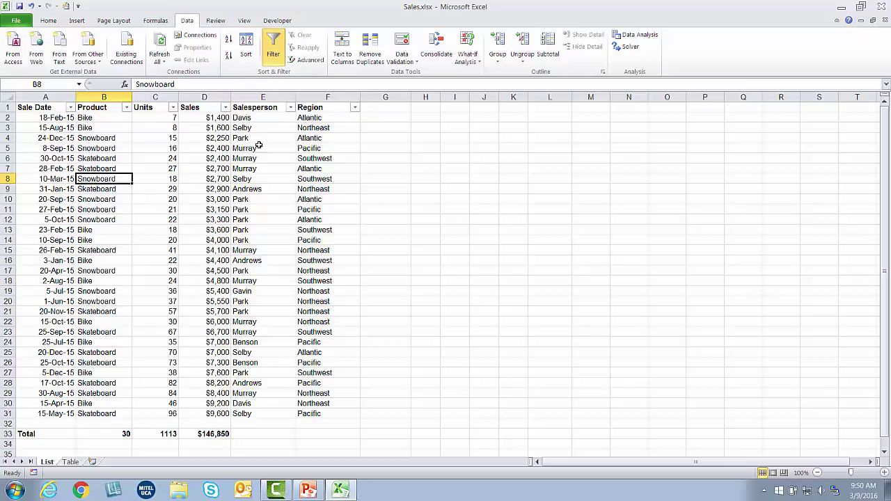
# Filter the Product column to show only Bike.
pyautogui.click(127, 108)
pyautogui.click(30, 212)
pyautogui.click(30, 220)
pyautogui.click(80, 300)
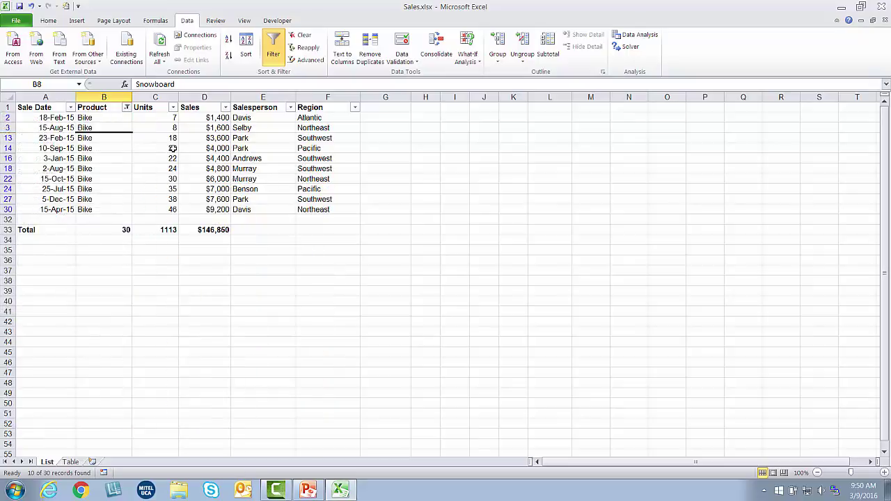
pyautogui.click(101, 147)
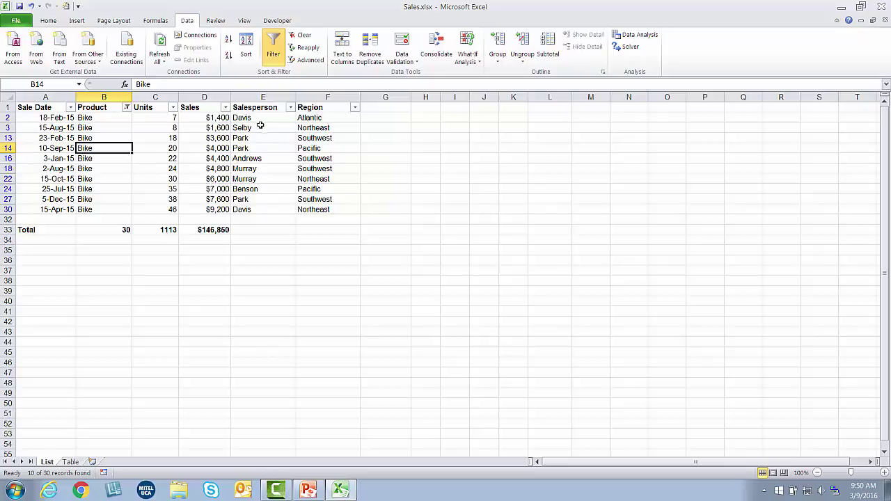
# Narrow the Region filter to Northeast only, then switch filtering off.
pyautogui.click(354, 107)
pyautogui.click(237, 212)
pyautogui.click(238, 229)
pyautogui.click(292, 304)
pyautogui.click(160, 129)
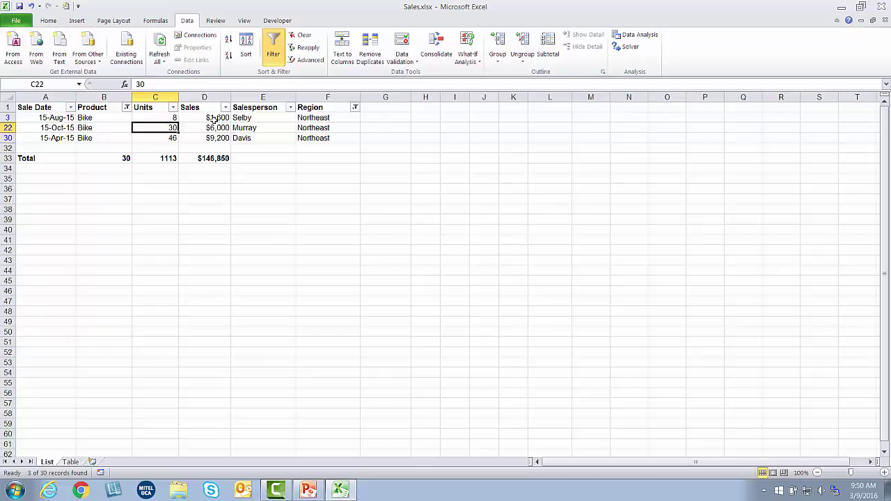
pyautogui.click(274, 53)
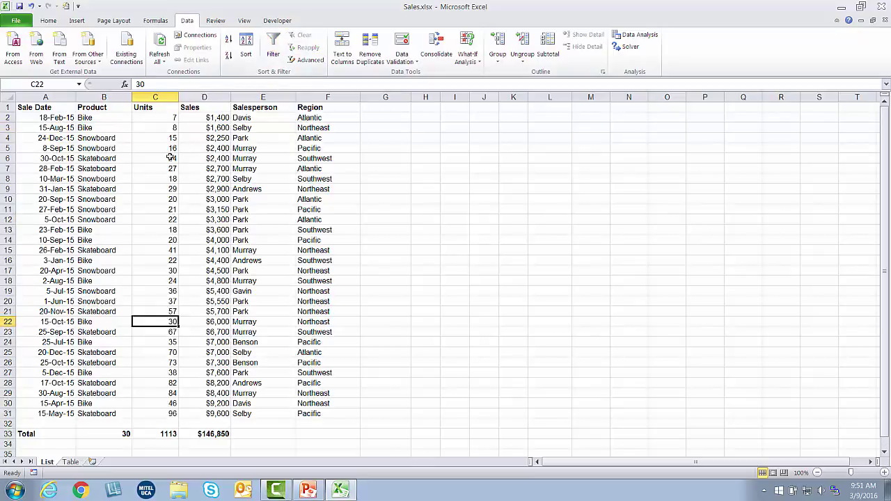
# Delete the Total row in row 33 and sort the records by Product A to Z.
pyautogui.click(147, 159)
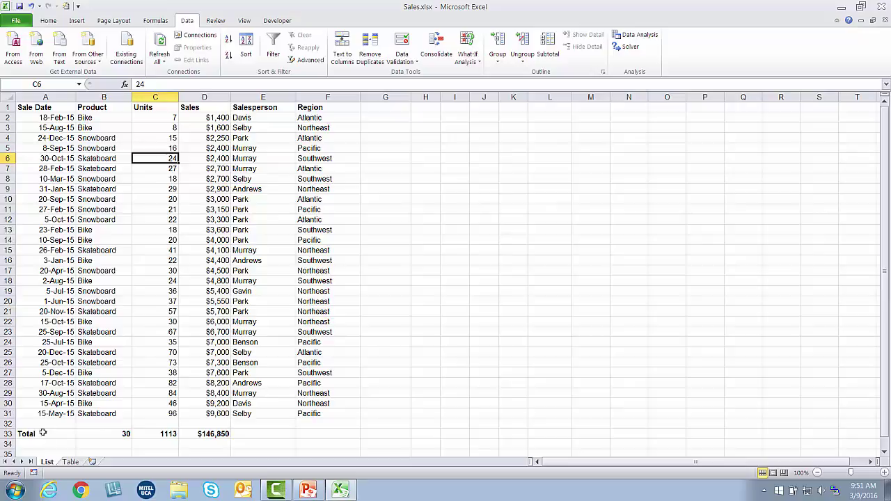
pyautogui.rightClick(5, 434)
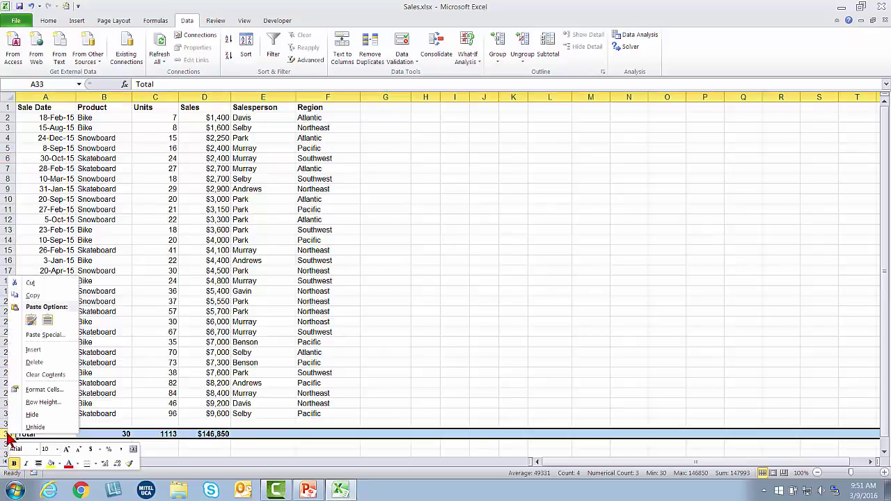
pyautogui.click(35, 369)
pyautogui.click(124, 170)
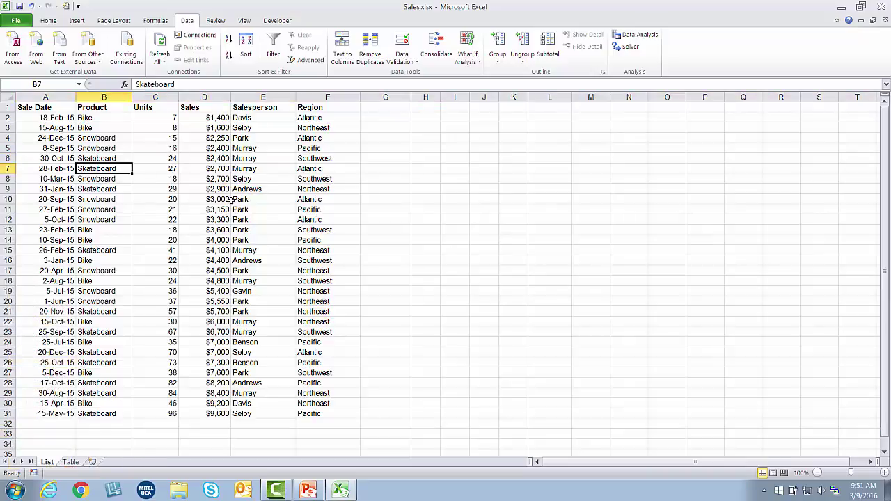
pyautogui.click(229, 40)
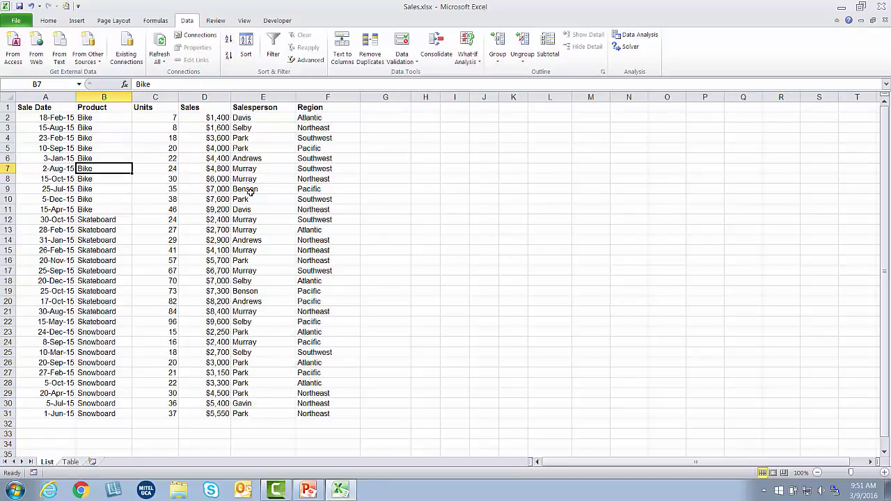
# Subtotal at each change in Product using Sum on Units and Sales, with Region unchecked.
pyautogui.click(546, 46)
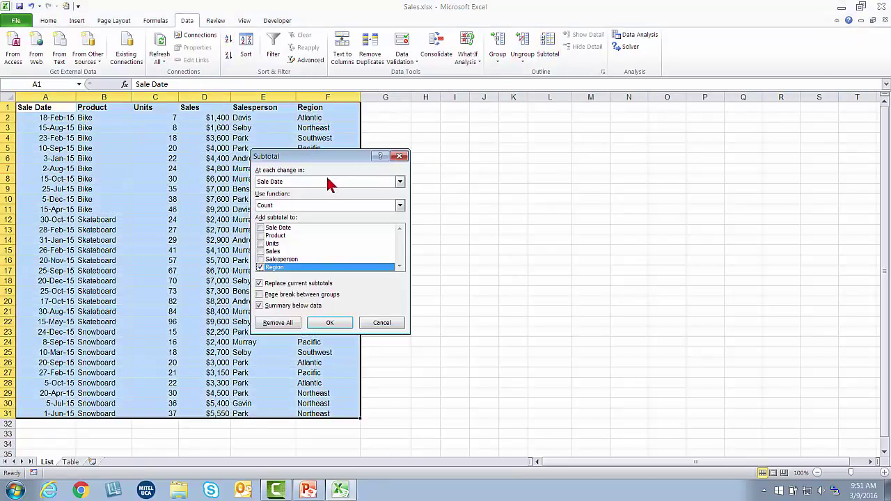
pyautogui.click(321, 183)
pyautogui.click(293, 199)
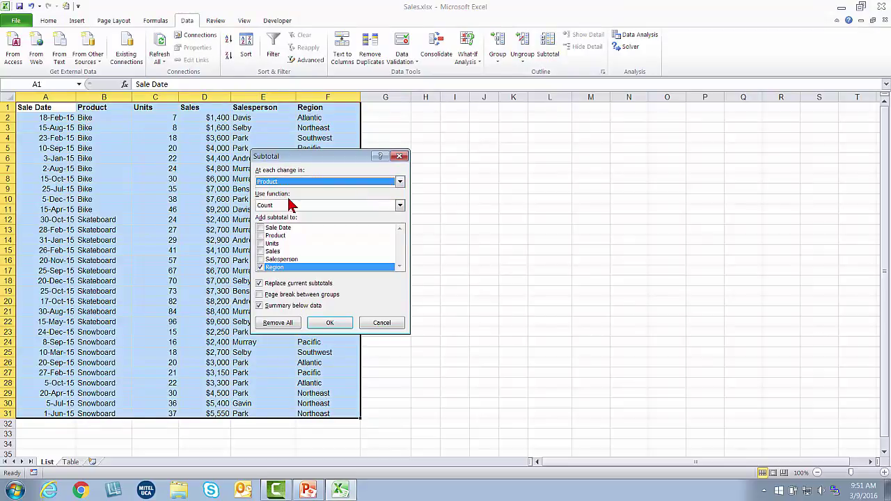
pyautogui.click(289, 206)
pyautogui.click(290, 215)
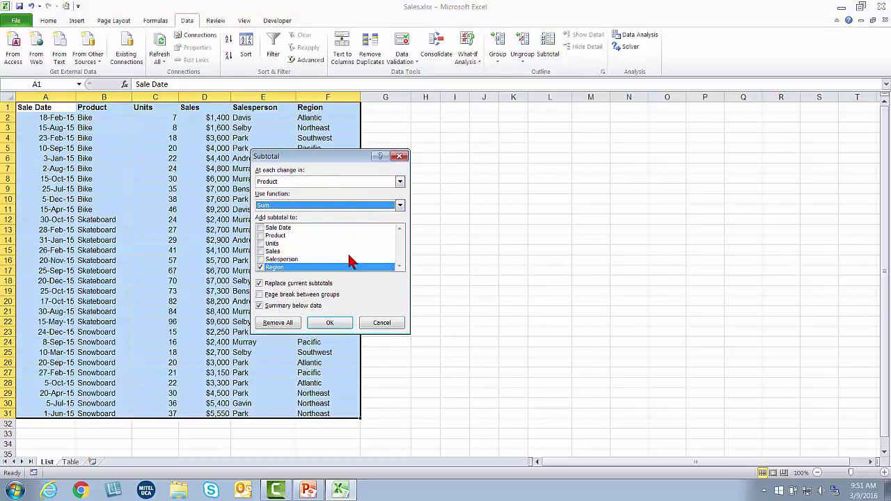
pyautogui.click(261, 267)
pyautogui.click(261, 243)
pyautogui.click(261, 251)
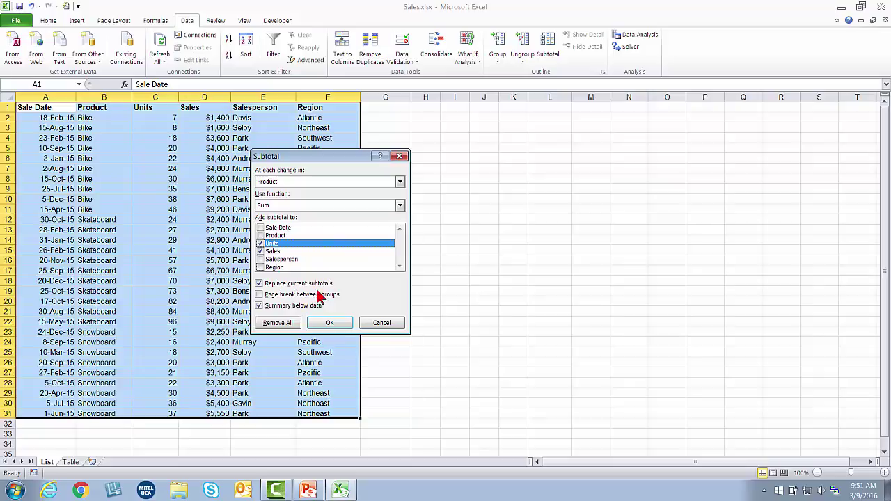
pyautogui.click(340, 327)
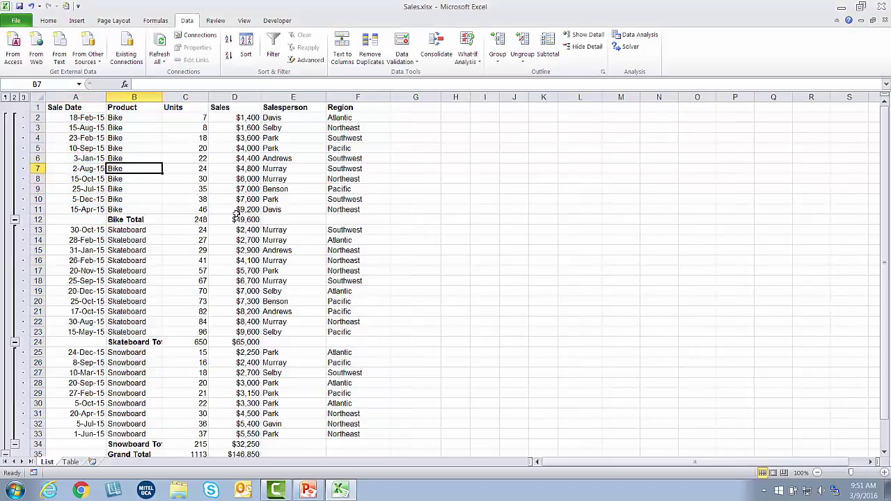
# Widen column B so the total labels fit, and check the Bike and Skateboard total rows.
pyautogui.moveTo(161, 101); pyautogui.dragTo(189, 101)
pyautogui.click(181, 219)
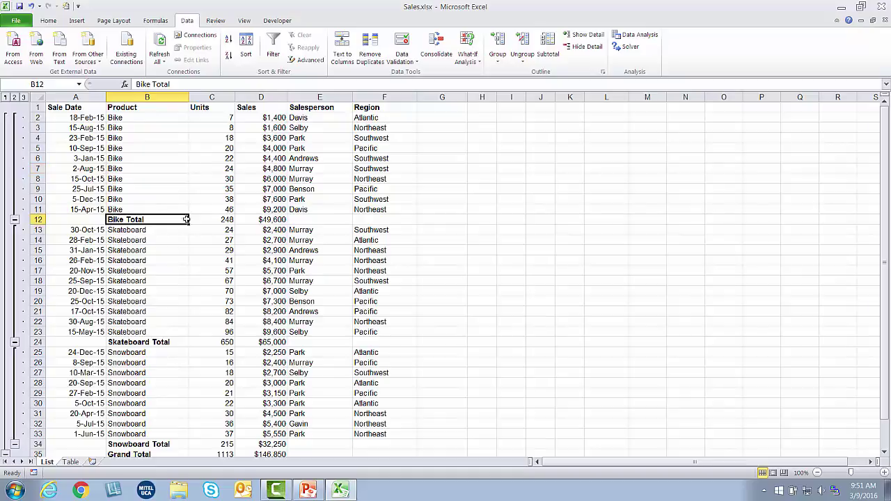
pyautogui.hotkey('shift', 'Right')
pyautogui.hotkey('shift', 'Right')
pyautogui.moveTo(157, 341); pyautogui.dragTo(248, 342)
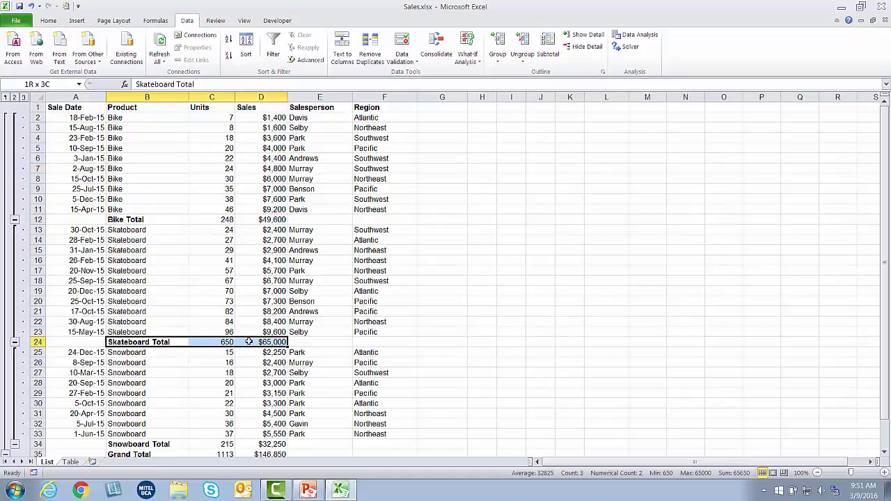
pyautogui.click(147, 259)
# Switch through outline levels 1, 2 and 3, then remove all subtotals.
pyautogui.click(6, 97)
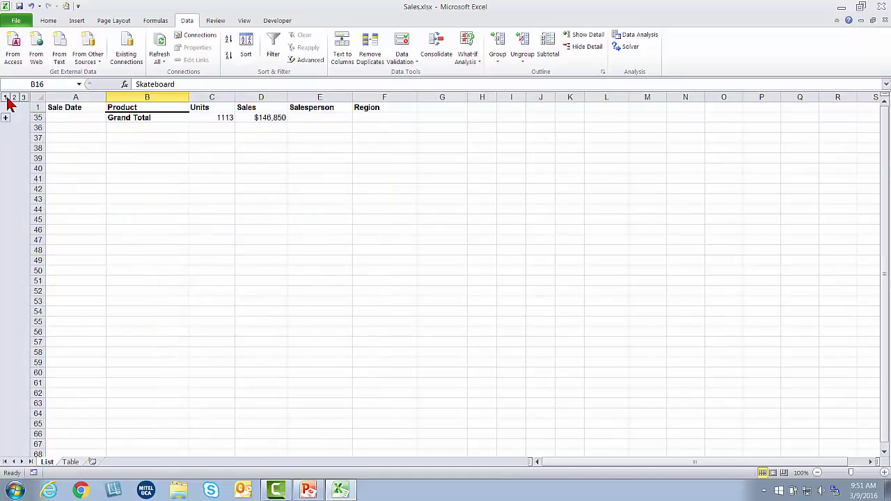
pyautogui.click(14, 97)
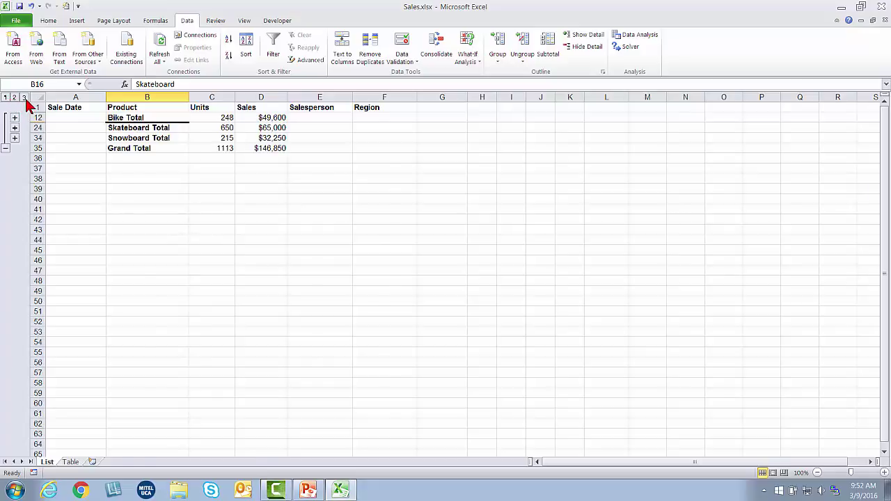
pyautogui.click(23, 97)
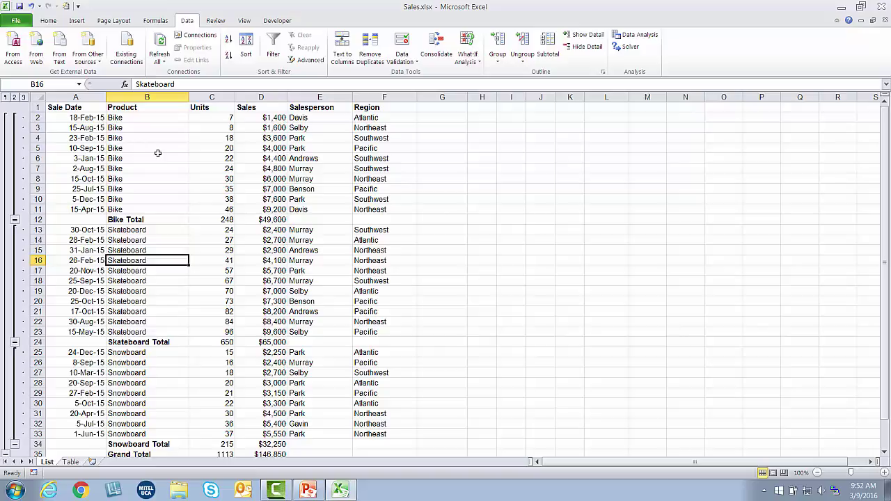
pyautogui.click(158, 154)
pyautogui.click(549, 51)
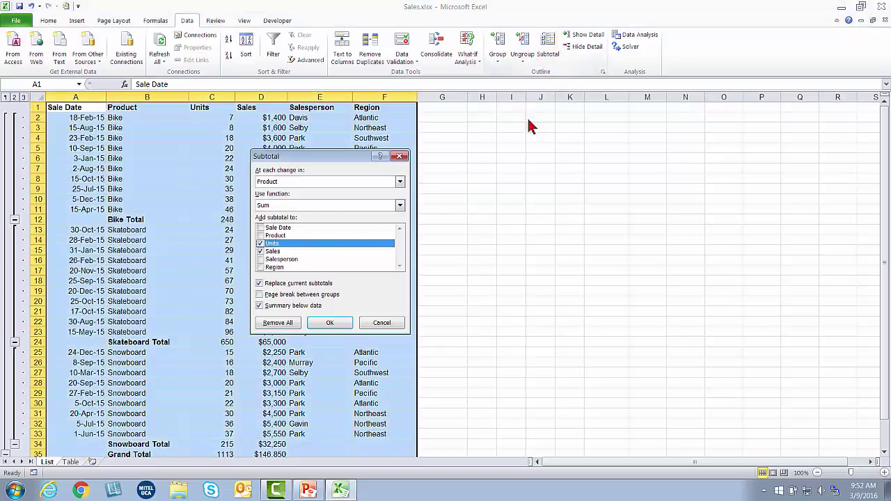
pyautogui.click(278, 322)
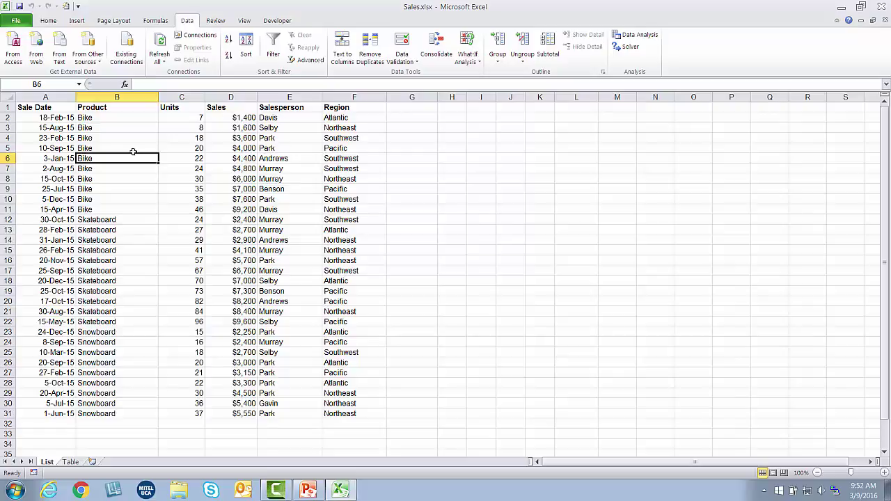
# On the Table sheet, delete the Total row in row 32.
pyautogui.click(70, 461)
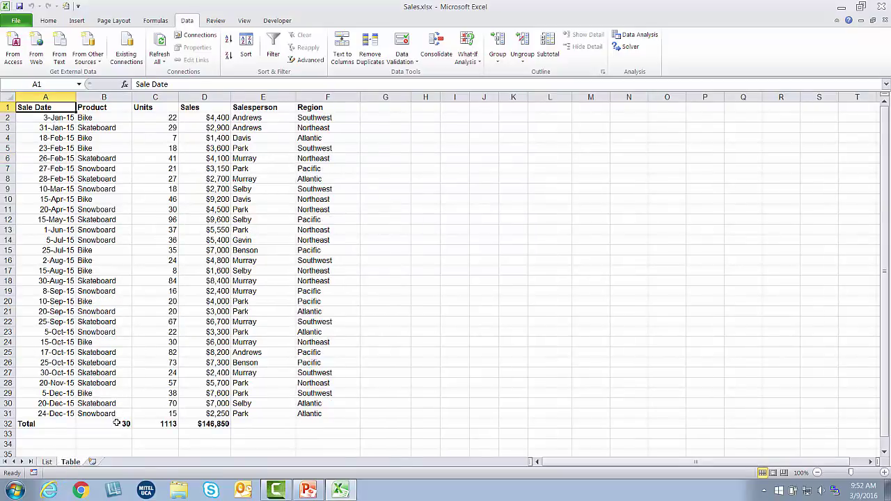
pyautogui.click(109, 209)
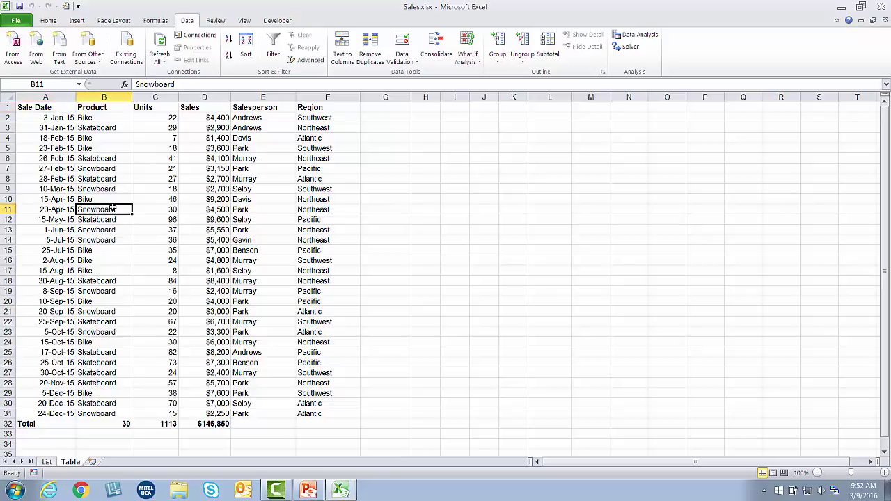
pyautogui.rightClick(8, 424)
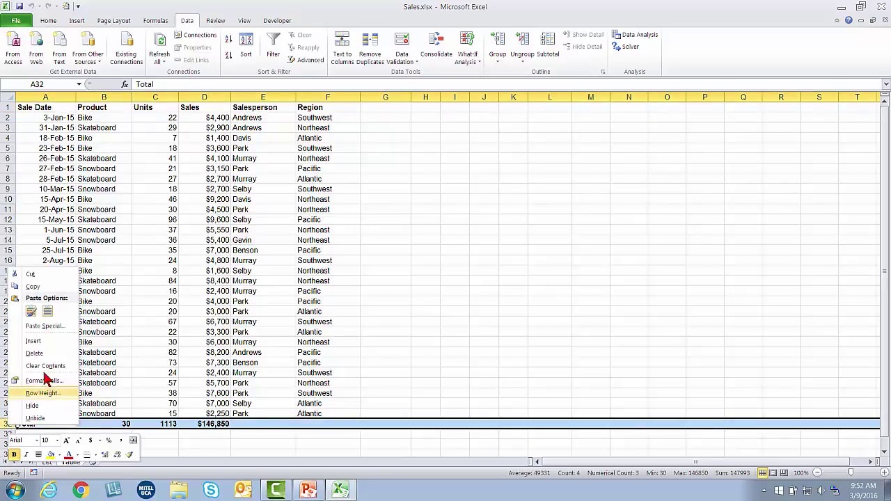
pyautogui.click(35, 353)
pyautogui.click(155, 199)
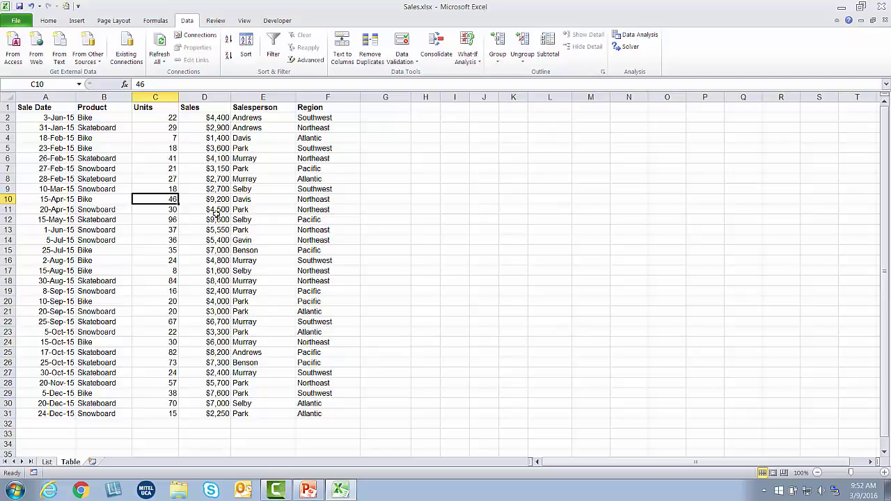
pyautogui.click(50, 21)
# Format A1:F31 as a table with headers using a blue Medium banded style.
pyautogui.click(458, 59)
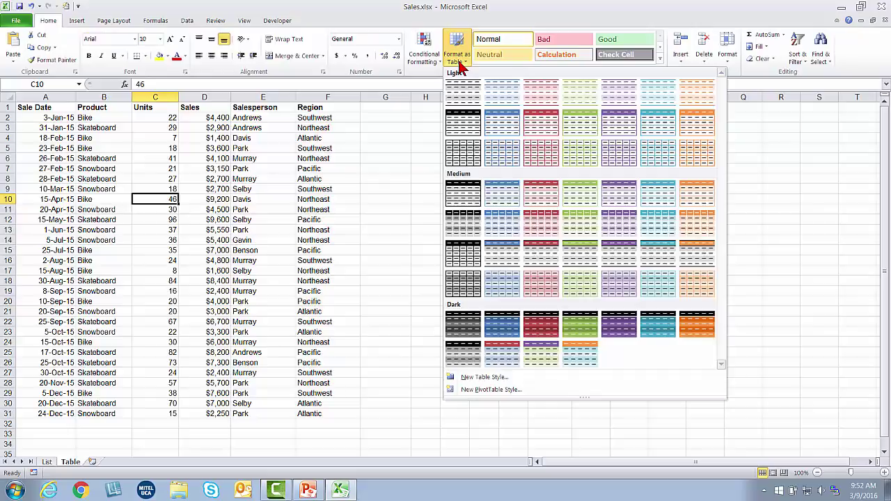
pyautogui.click(506, 199)
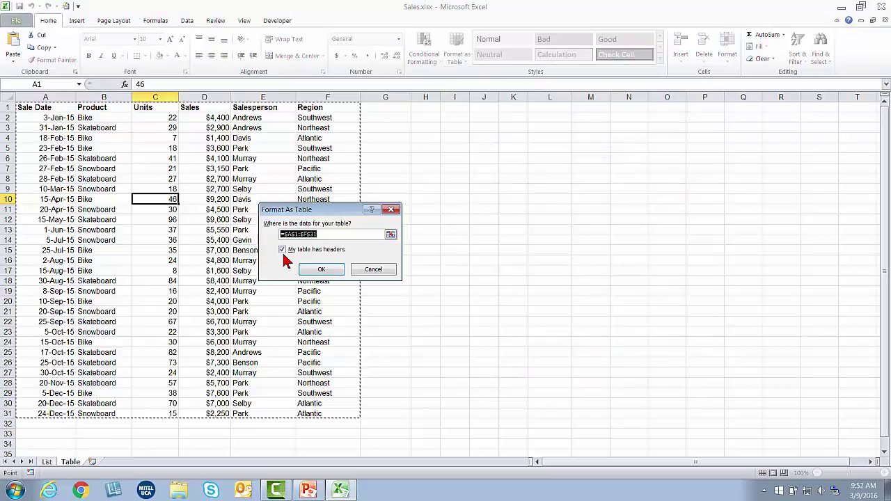
pyautogui.click(312, 269)
pyautogui.click(211, 189)
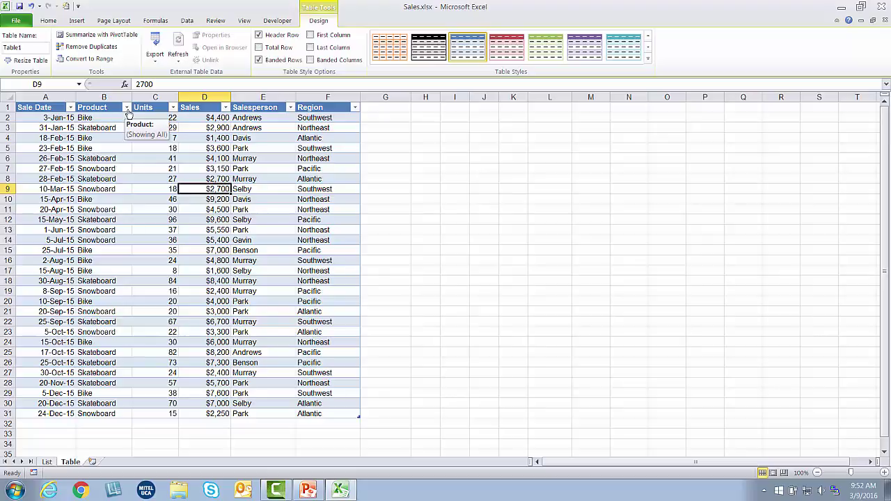
# Turn on the table's Total Row and set the Product total to Count.
pyautogui.click(186, 20)
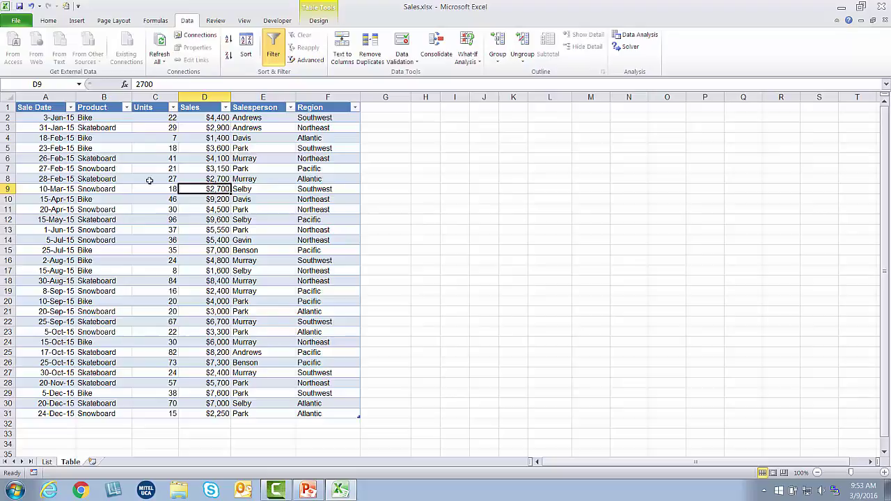
pyautogui.click(318, 21)
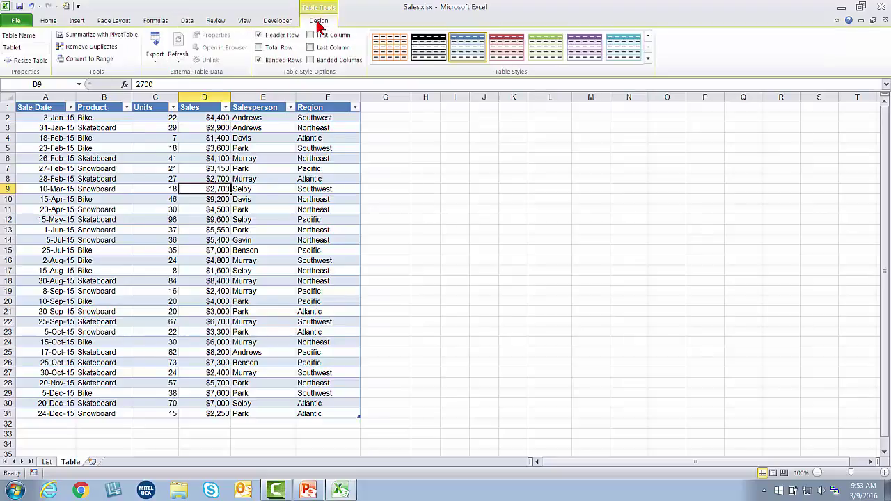
pyautogui.click(259, 48)
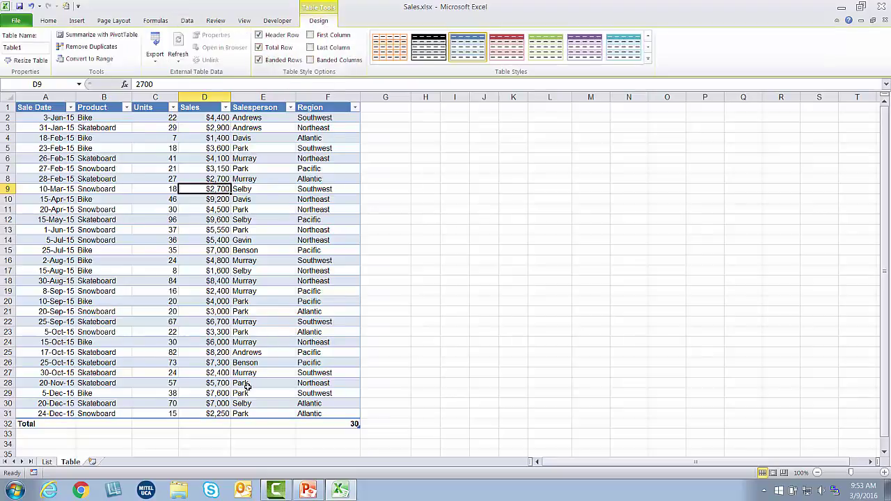
pyautogui.hotkey('ctrl', 'a')
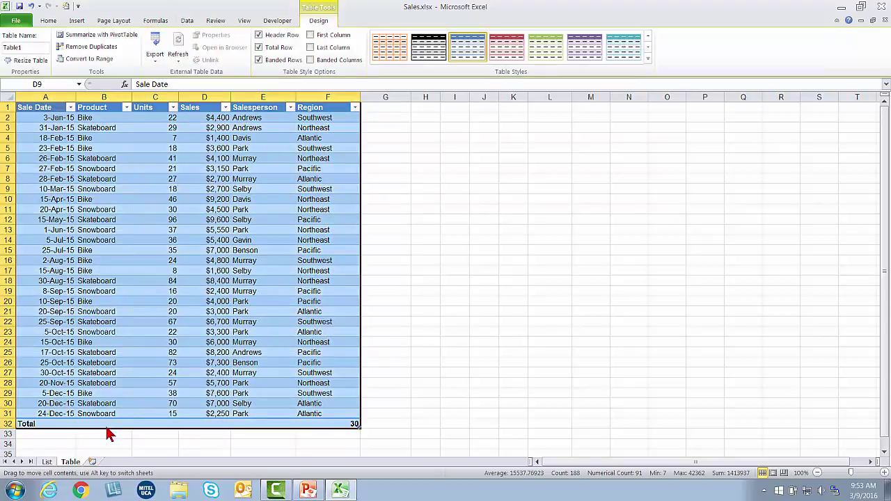
pyautogui.click(107, 424)
pyautogui.click(135, 424)
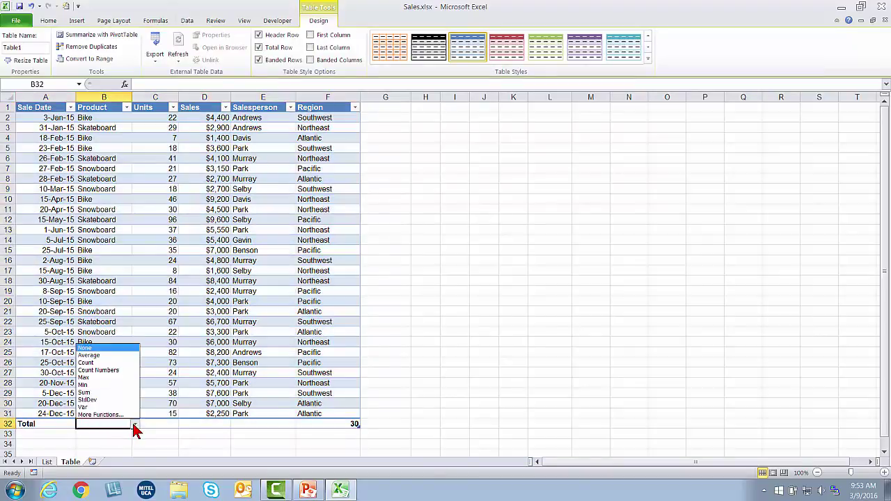
pyautogui.click(112, 363)
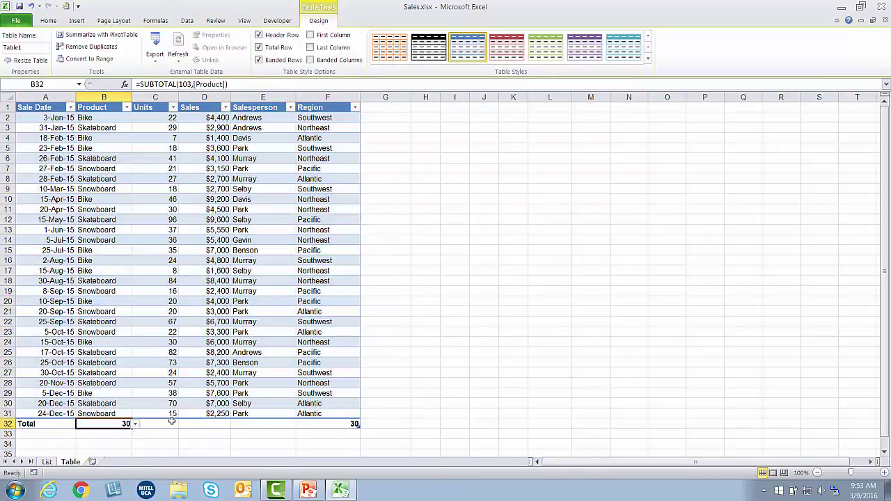
# Set the Units and Sales totals in row 32 to Sum.
pyautogui.click(177, 426)
pyautogui.click(181, 424)
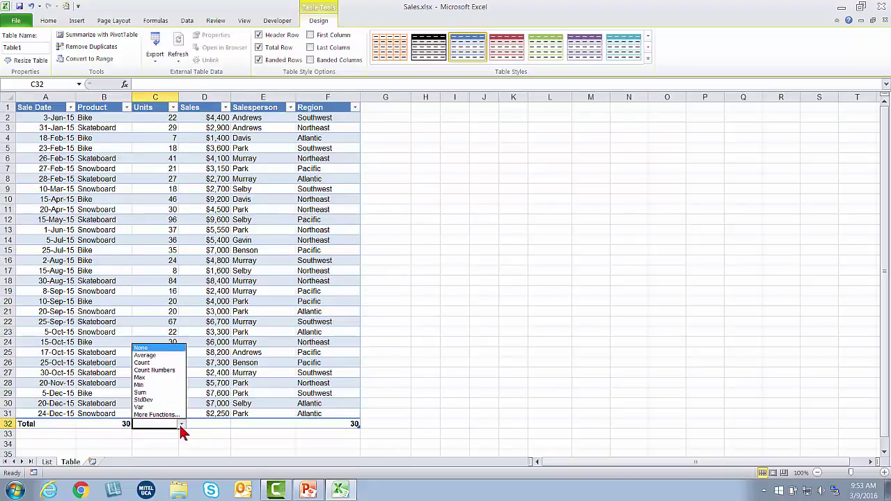
pyautogui.click(154, 393)
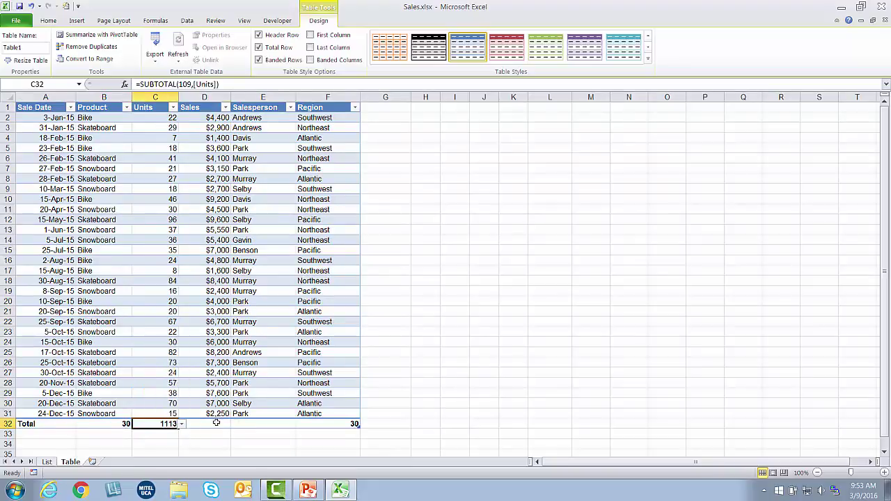
pyautogui.click(216, 423)
pyautogui.click(233, 424)
pyautogui.click(209, 394)
pyautogui.click(122, 198)
# Set the Region total in F32 to None.
pyautogui.click(341, 424)
pyautogui.click(363, 424)
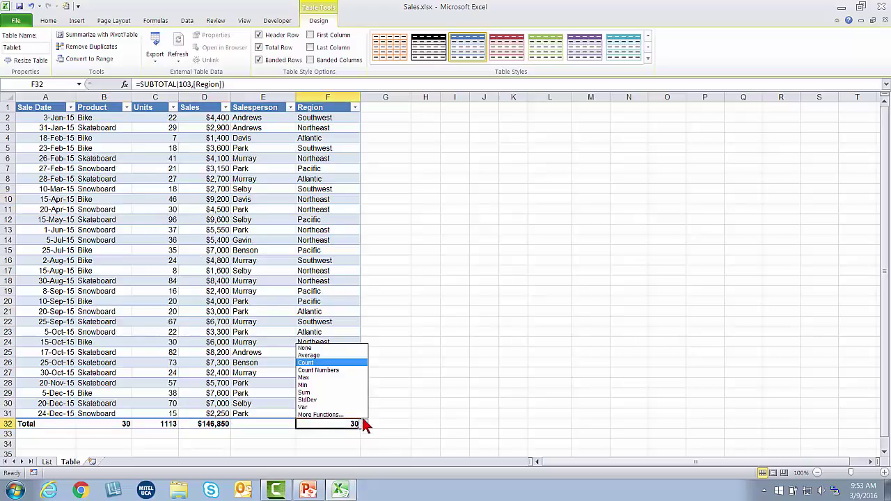
pyautogui.click(307, 348)
pyautogui.click(161, 220)
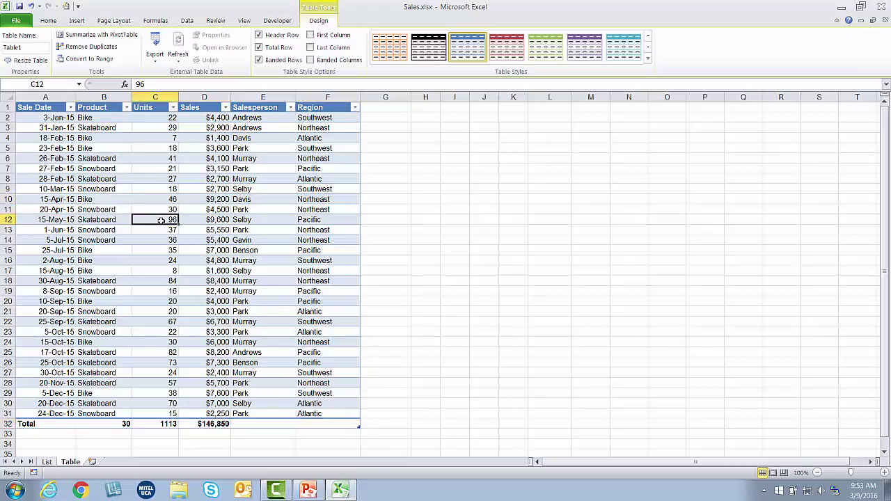
pyautogui.click(126, 172)
pyautogui.click(219, 138)
# Sort Sales largest to smallest, then Product A to Z, from the header arrows.
pyautogui.click(225, 108)
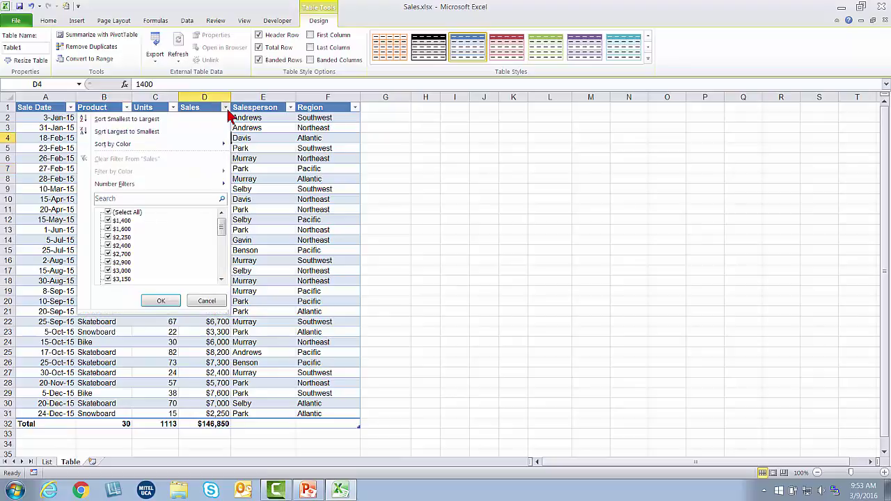
pyautogui.click(156, 132)
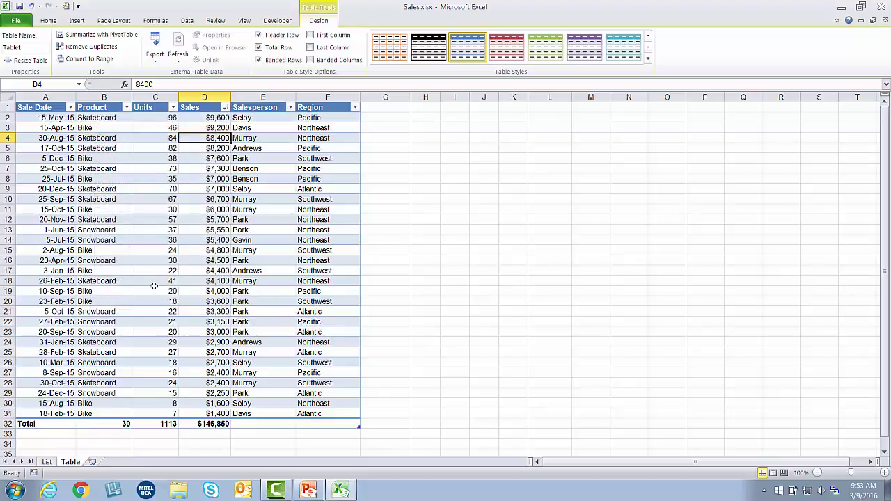
pyautogui.click(126, 108)
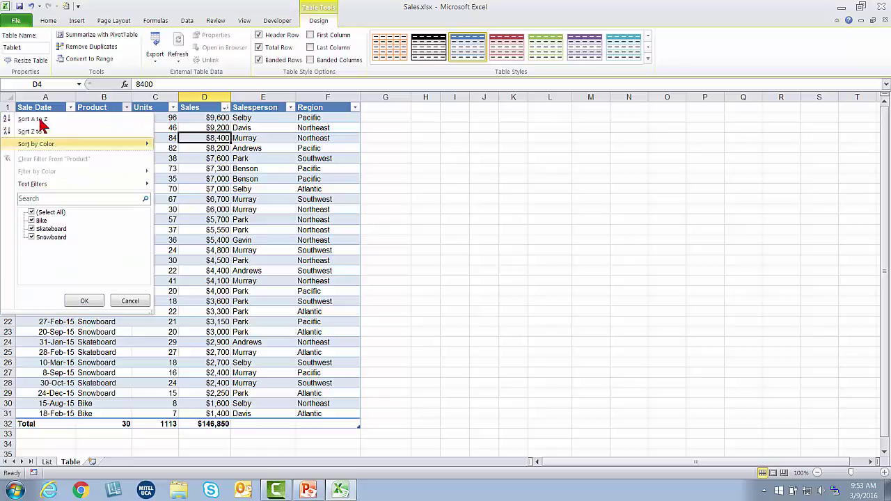
pyautogui.click(39, 120)
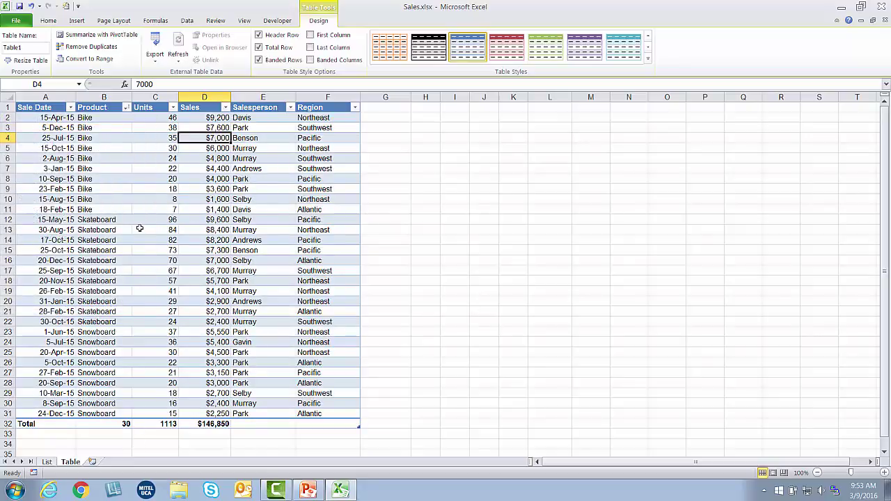
pyautogui.click(126, 108)
# Filter the Product column to Snowboard only and check the Product total's formula.
pyautogui.click(31, 212)
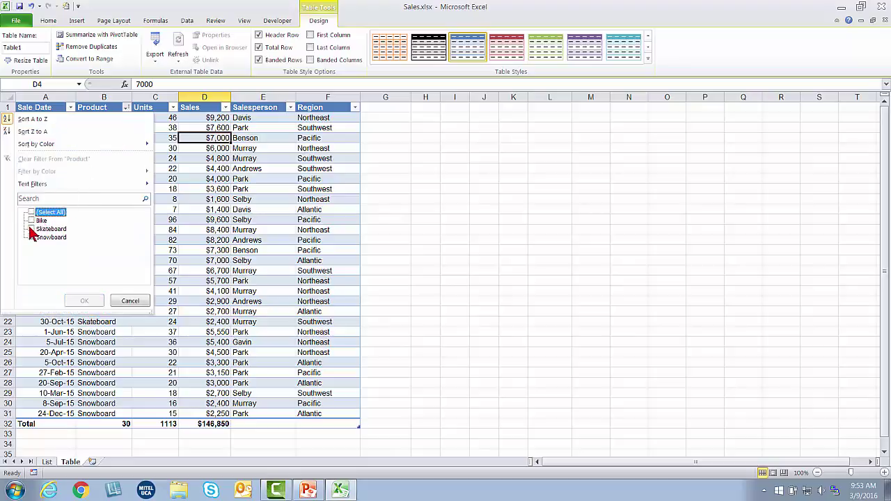
pyautogui.click(32, 237)
pyautogui.click(78, 301)
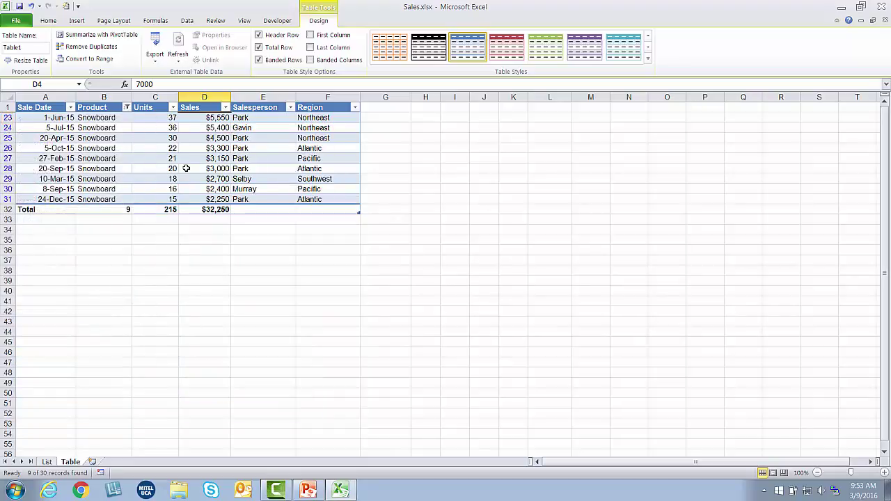
pyautogui.click(112, 137)
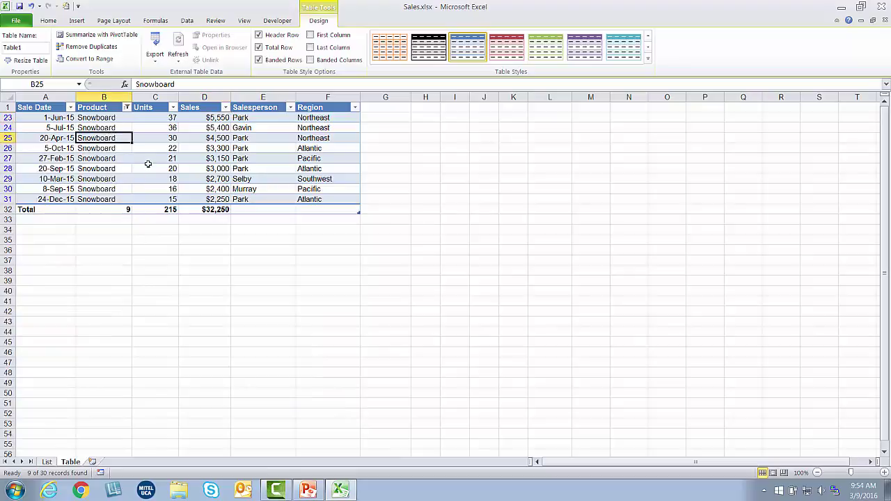
pyautogui.click(118, 209)
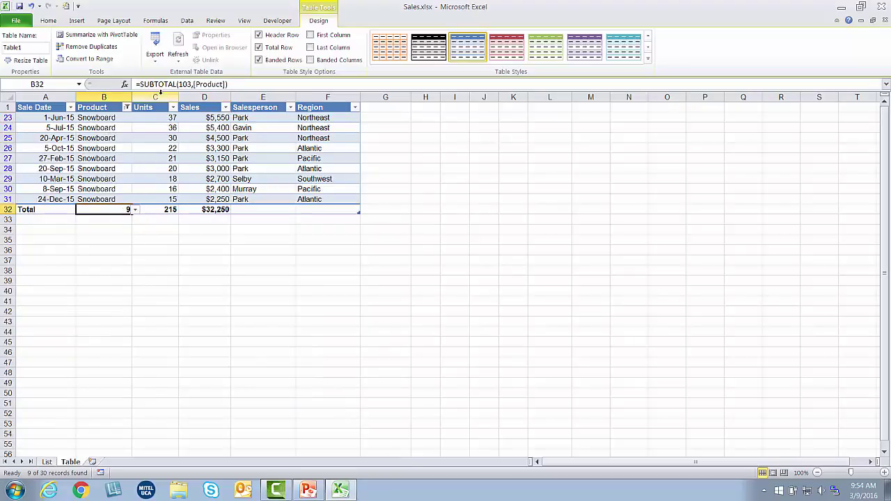
pyautogui.click(131, 138)
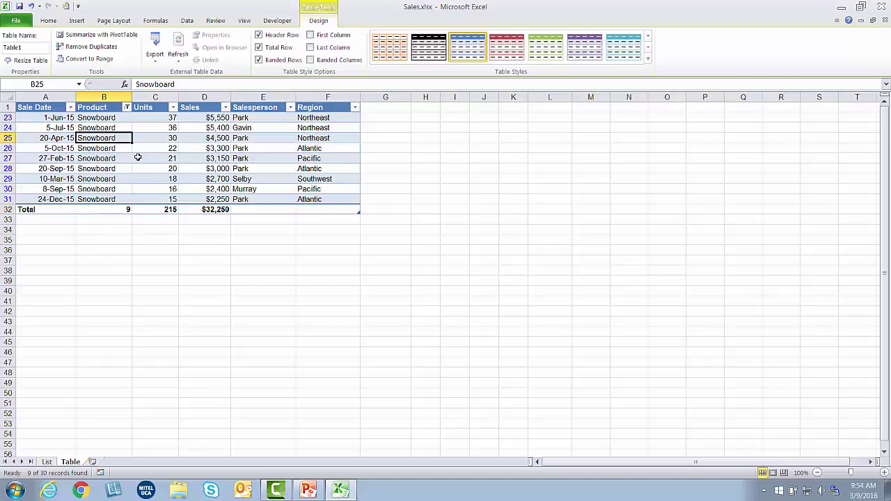
# Further filter Salesperson to Park, showing 6 records, then clear all filters.
pyautogui.click(289, 107)
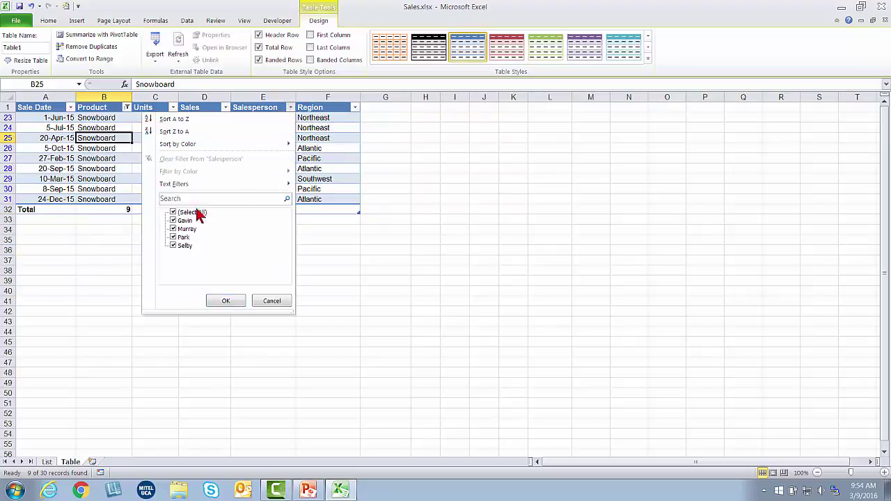
pyautogui.click(172, 211)
pyautogui.click(173, 237)
pyautogui.click(226, 301)
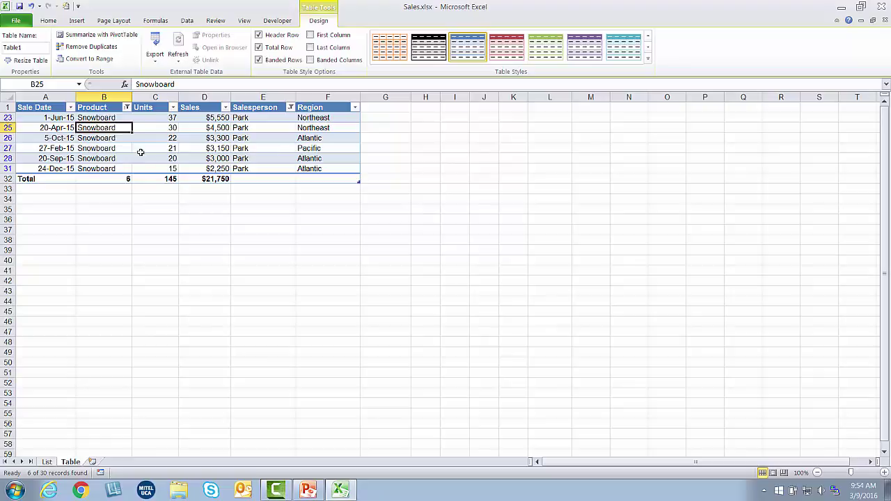
pyautogui.click(189, 22)
pyautogui.click(301, 36)
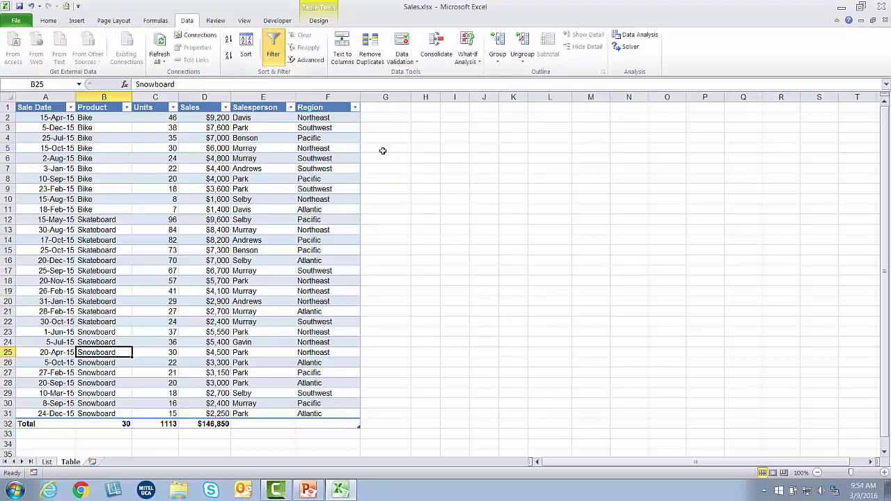
# Filter Salesperson to Murray only, leaving 8 records totalling 313 units and $37,500.
pyautogui.click(160, 168)
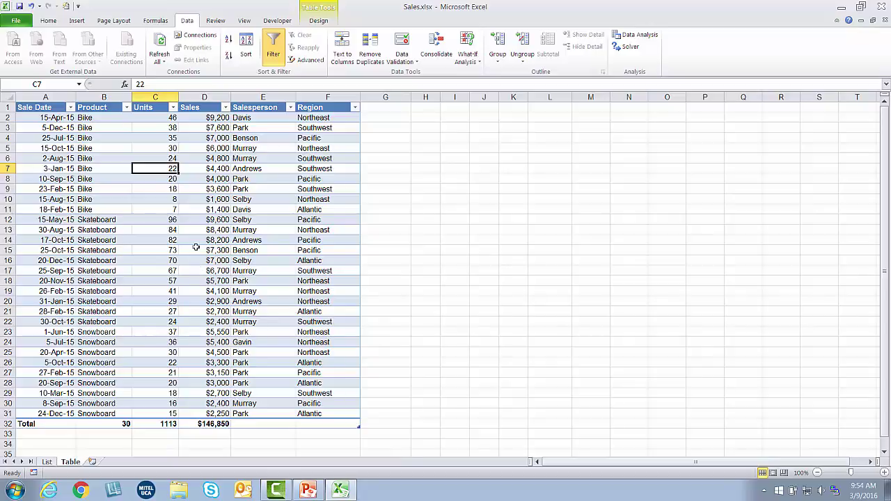
pyautogui.click(290, 108)
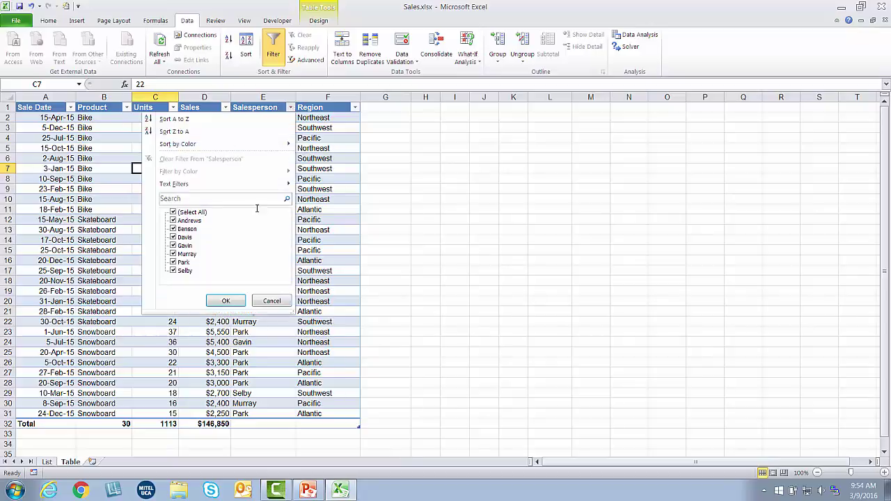
pyautogui.click(173, 213)
pyautogui.click(174, 254)
pyautogui.click(226, 300)
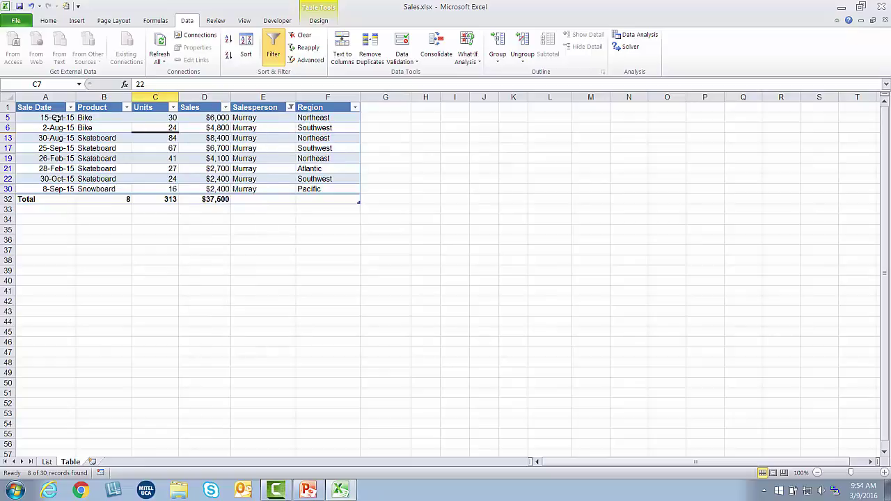
# Review Murray's rows, then clear the filter to restore 1113 units and $146,850.
pyautogui.moveTo(59, 118); pyautogui.dragTo(153, 120)
pyautogui.moveTo(40, 127); pyautogui.dragTo(317, 129)
pyautogui.click(204, 148)
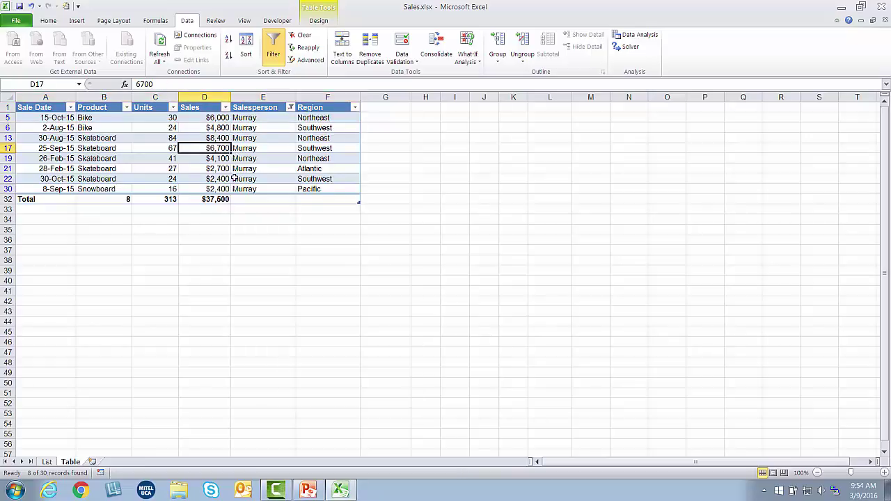
pyautogui.click(301, 35)
pyautogui.click(155, 168)
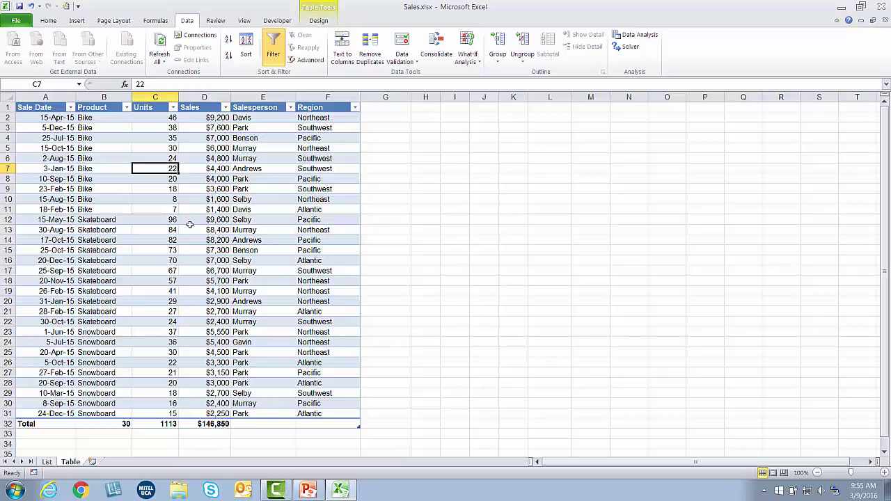
# Insert a PivotTable from Table1 on a new worksheet.
pyautogui.click(76, 20)
pyautogui.click(31, 61)
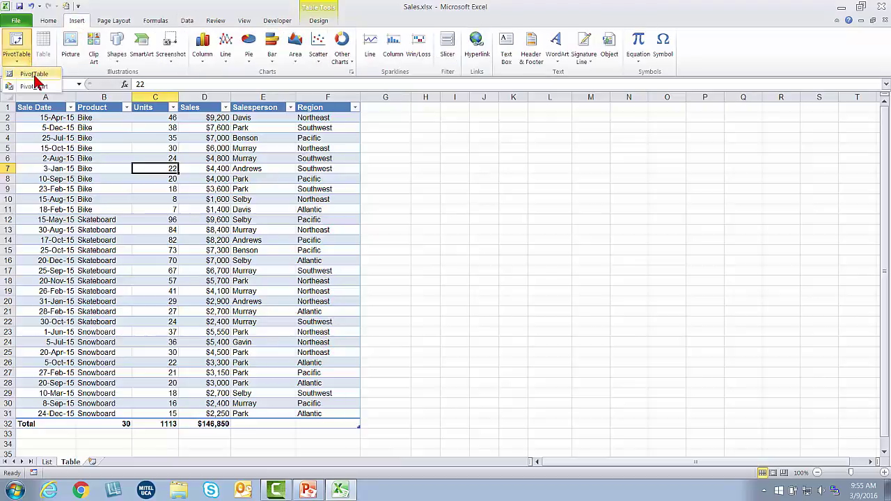
pyautogui.click(33, 81)
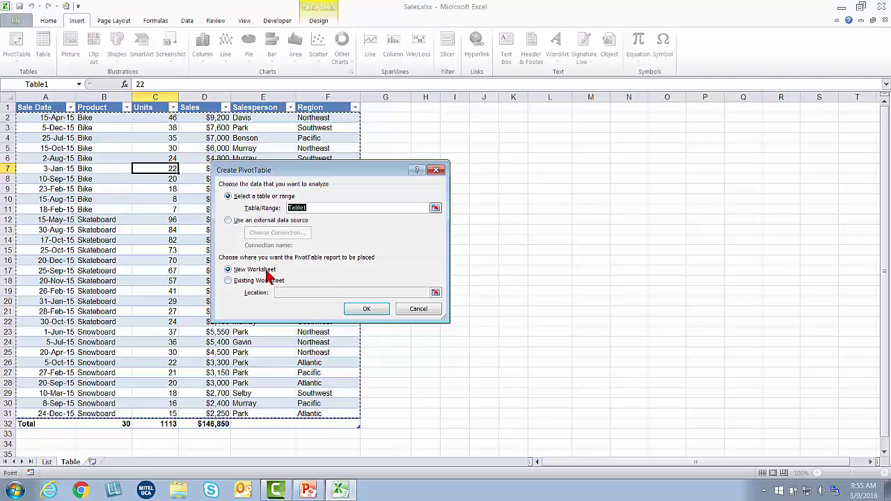
pyautogui.click(355, 309)
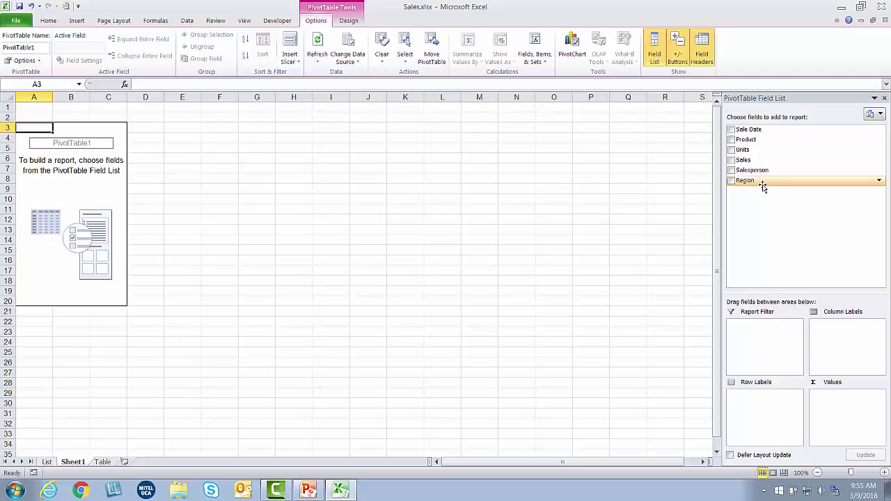
# Add Salesperson, Product and Sales fields, moving Product to Column Labels for a crosstab.
pyautogui.click(732, 171)
pyautogui.click(732, 139)
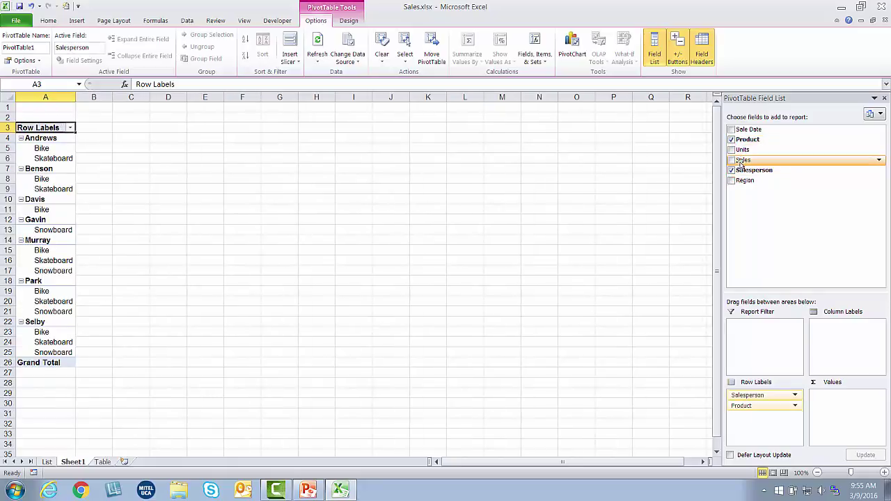
pyautogui.click(732, 160)
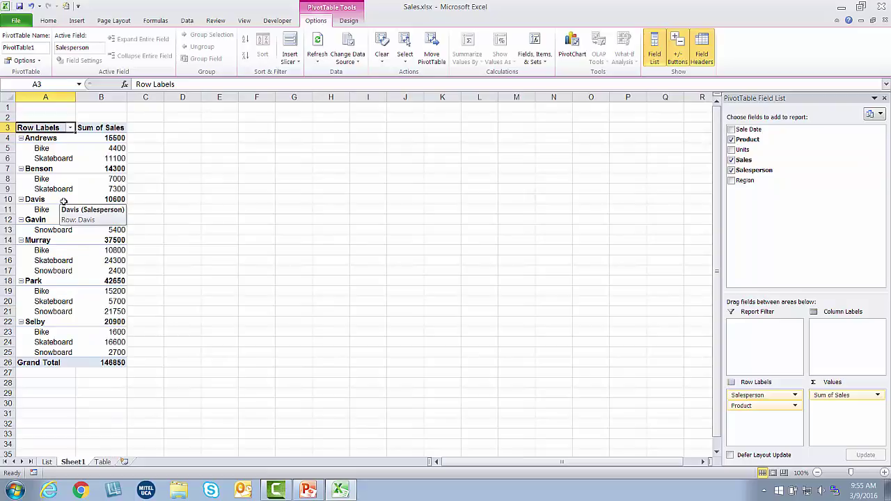
pyautogui.moveTo(52, 142); pyautogui.dragTo(86, 159)
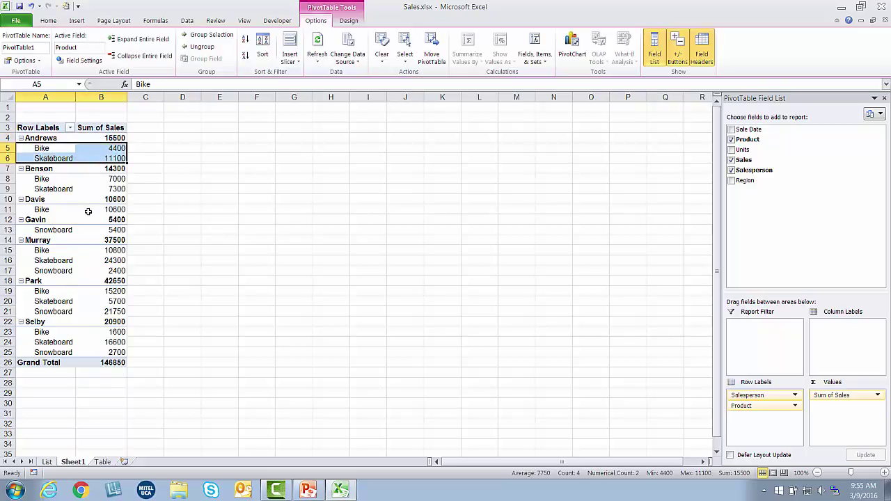
pyautogui.click(61, 148)
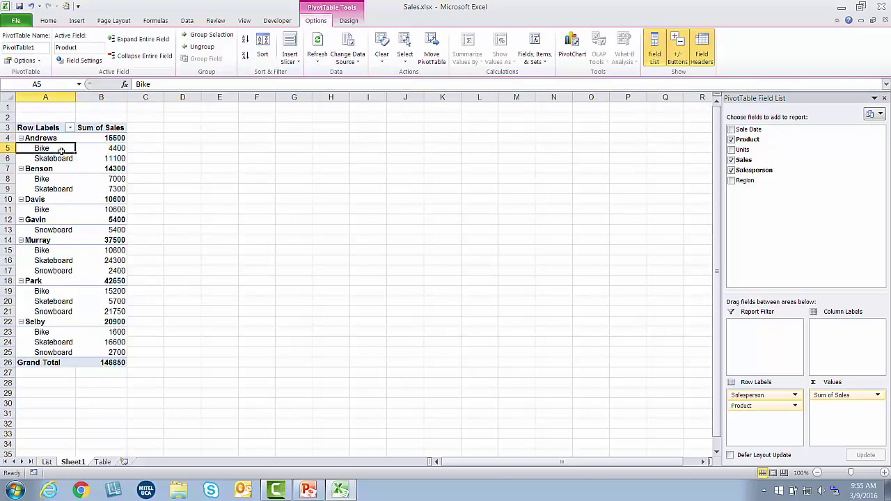
pyautogui.moveTo(749, 406); pyautogui.dragTo(839, 352)
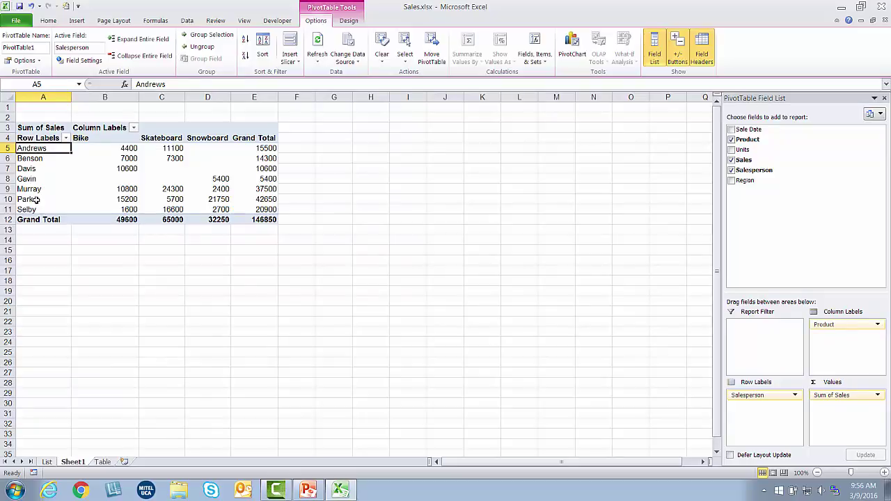
pyautogui.click(158, 192)
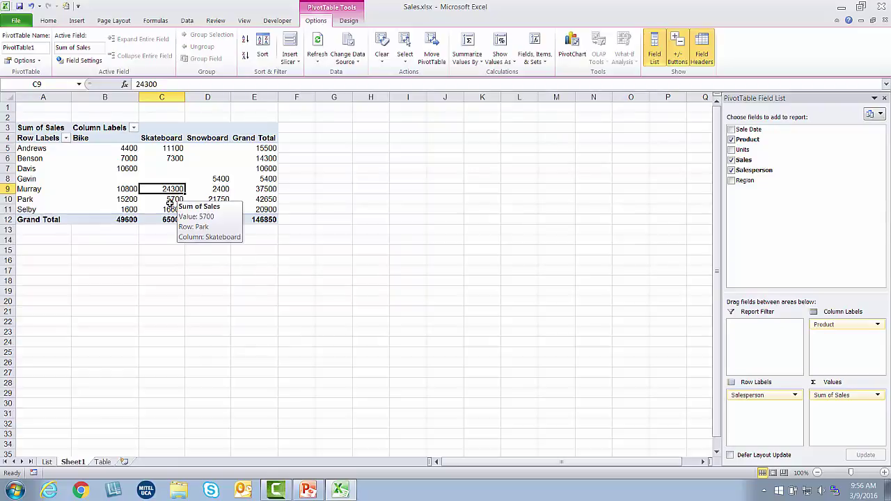
pyautogui.click(105, 463)
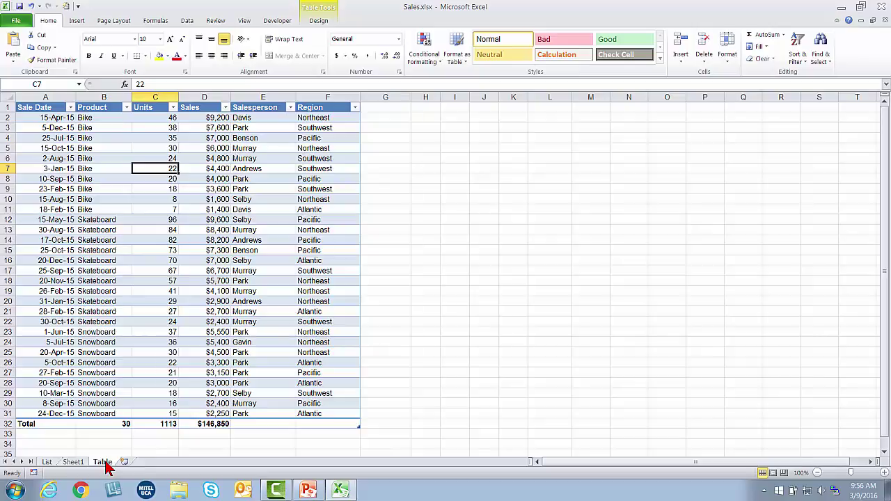
pyautogui.click(73, 462)
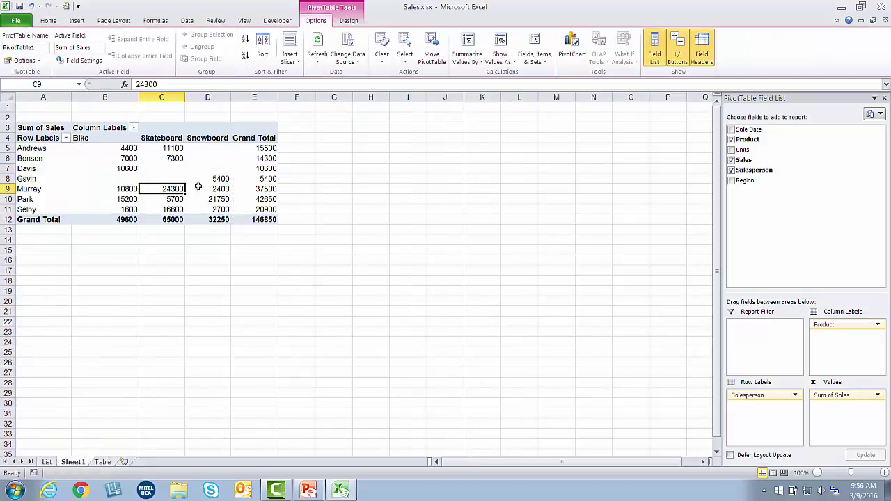
pyautogui.moveTo(168, 193)
pyautogui.click(104, 462)
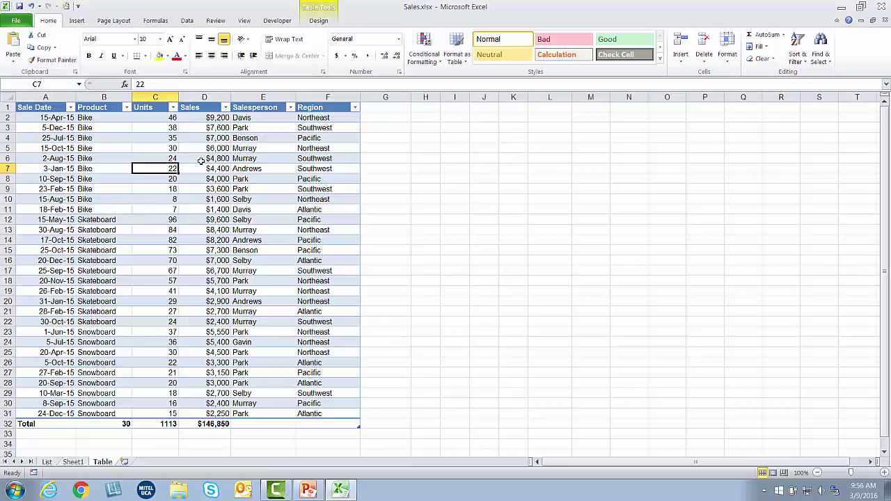
pyautogui.click(75, 463)
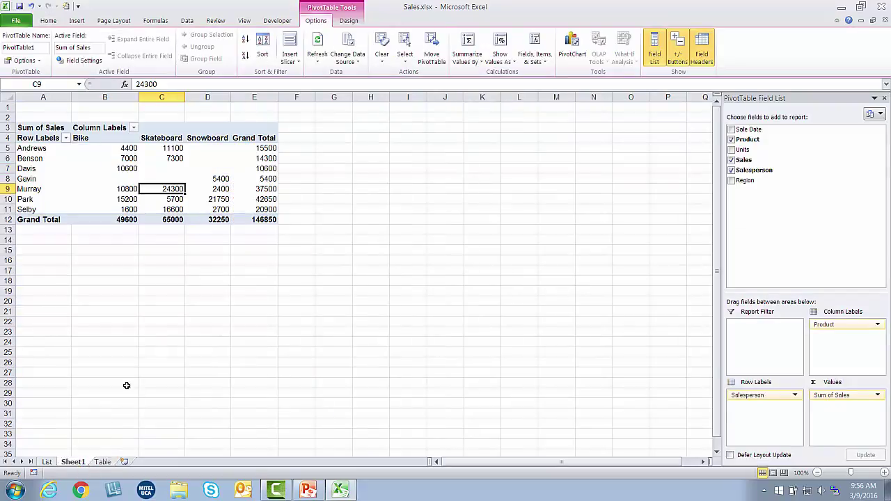
pyautogui.moveTo(203, 174)
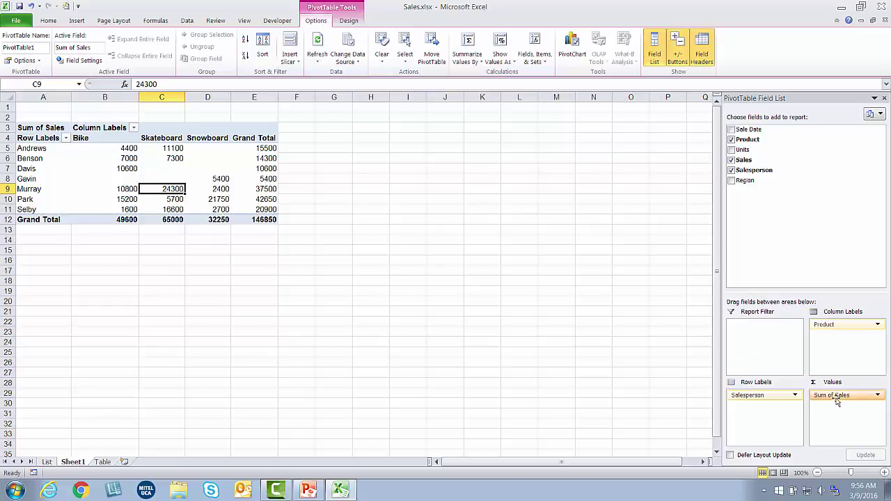
pyautogui.click(82, 61)
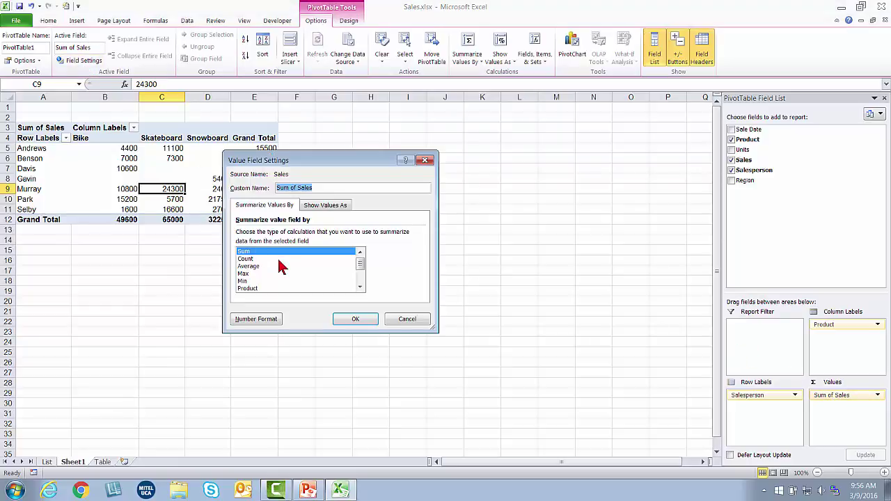
pyautogui.click(264, 259)
pyautogui.click(354, 320)
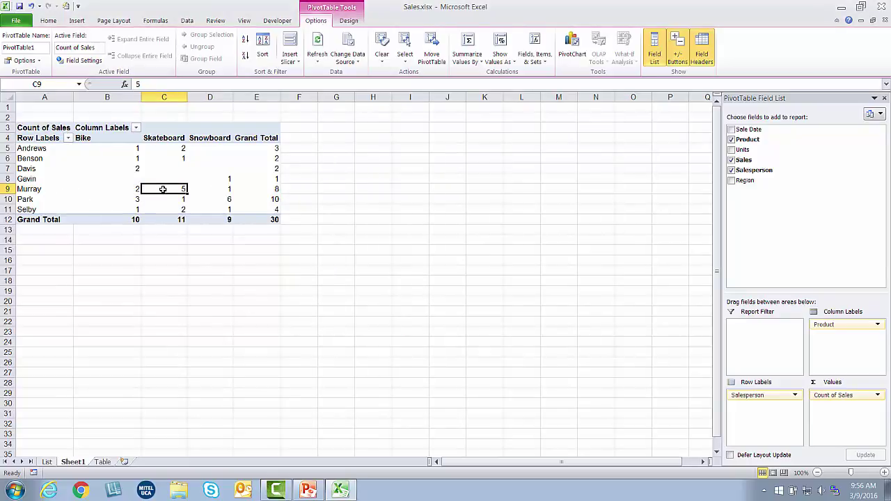
pyautogui.click(107, 199)
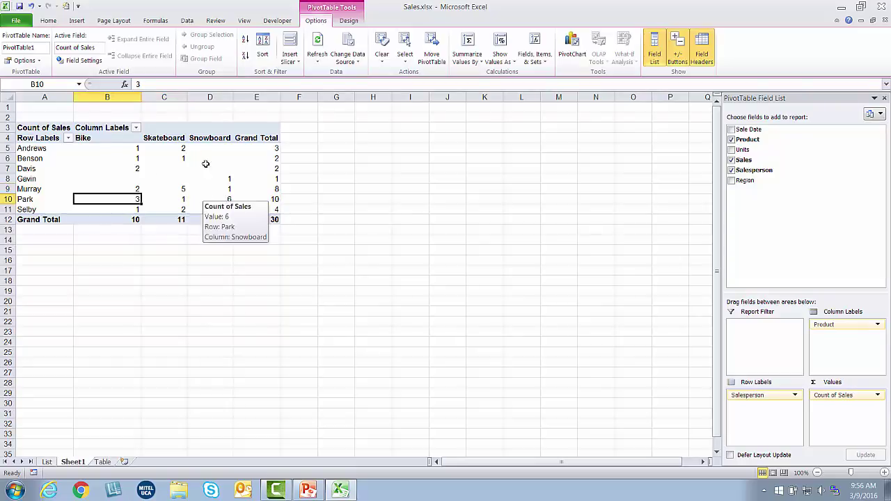
pyautogui.click(77, 60)
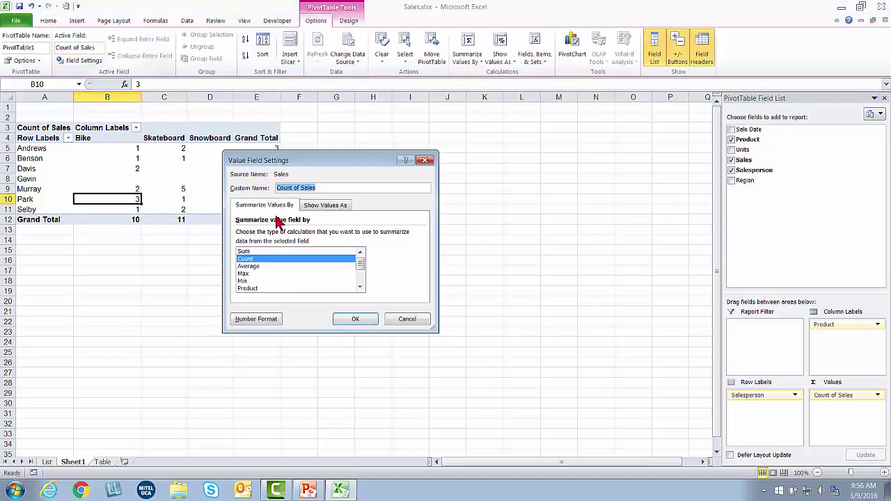
pyautogui.click(268, 251)
pyautogui.click(358, 319)
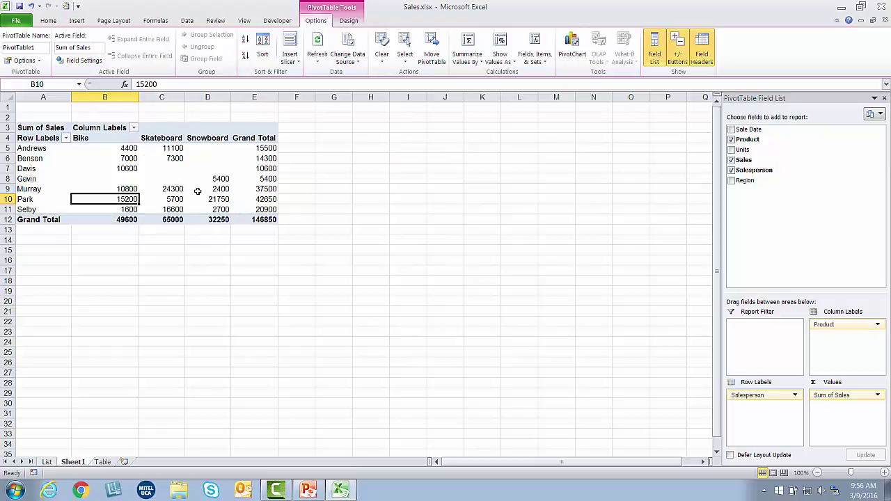
pyautogui.moveTo(198, 192)
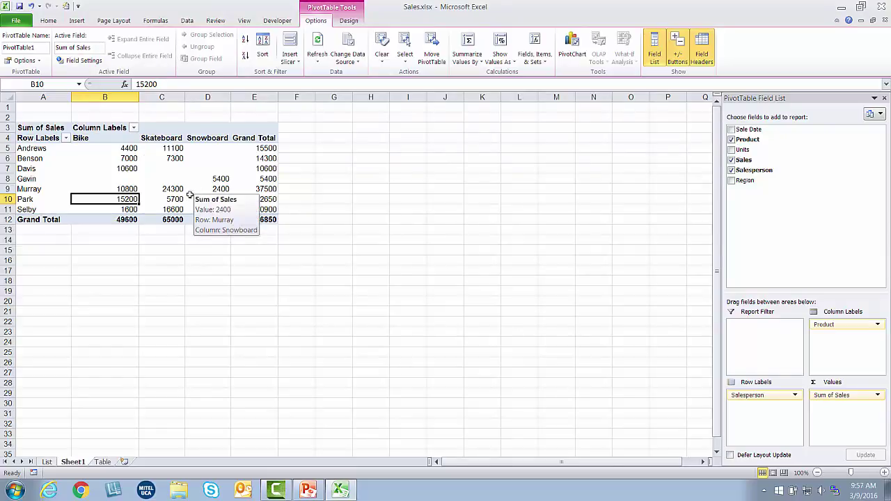
pyautogui.moveTo(170, 158)
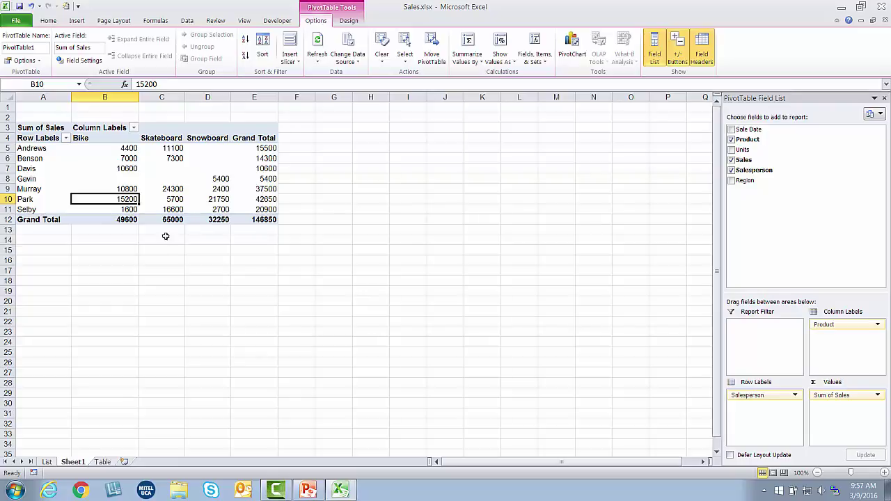
pyautogui.click(46, 462)
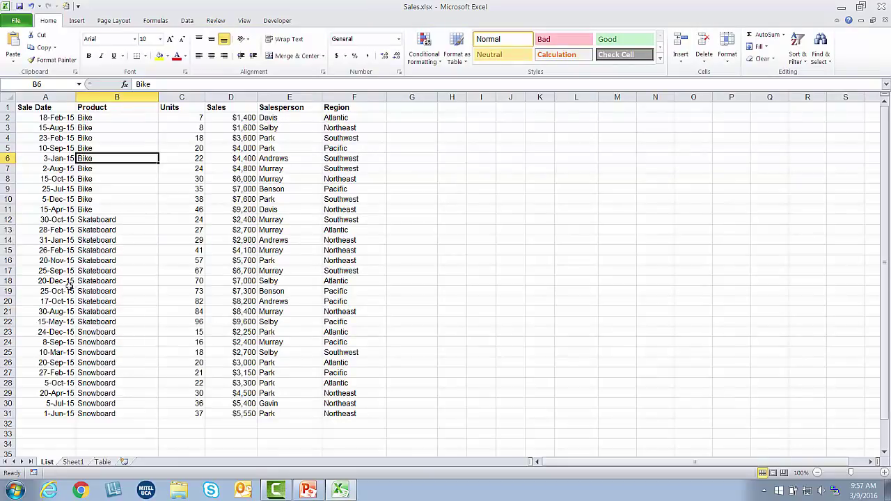
pyautogui.click(103, 463)
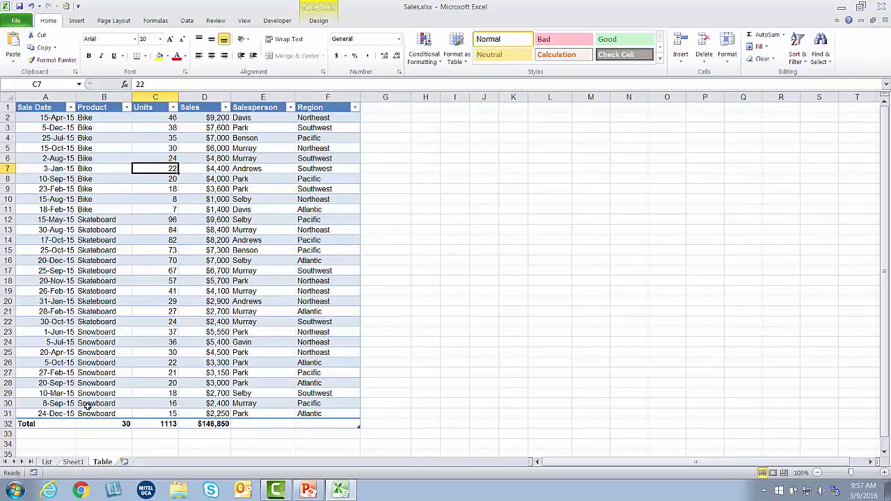
pyautogui.click(73, 462)
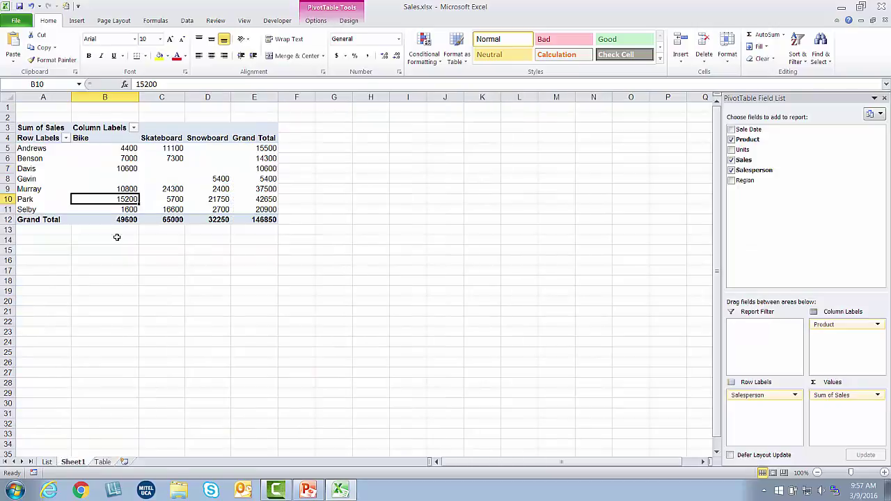
pyautogui.moveTo(166, 201)
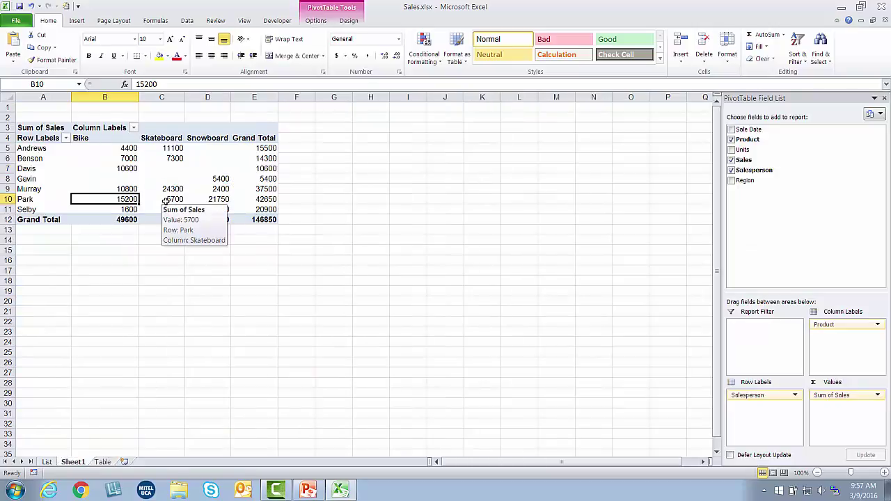